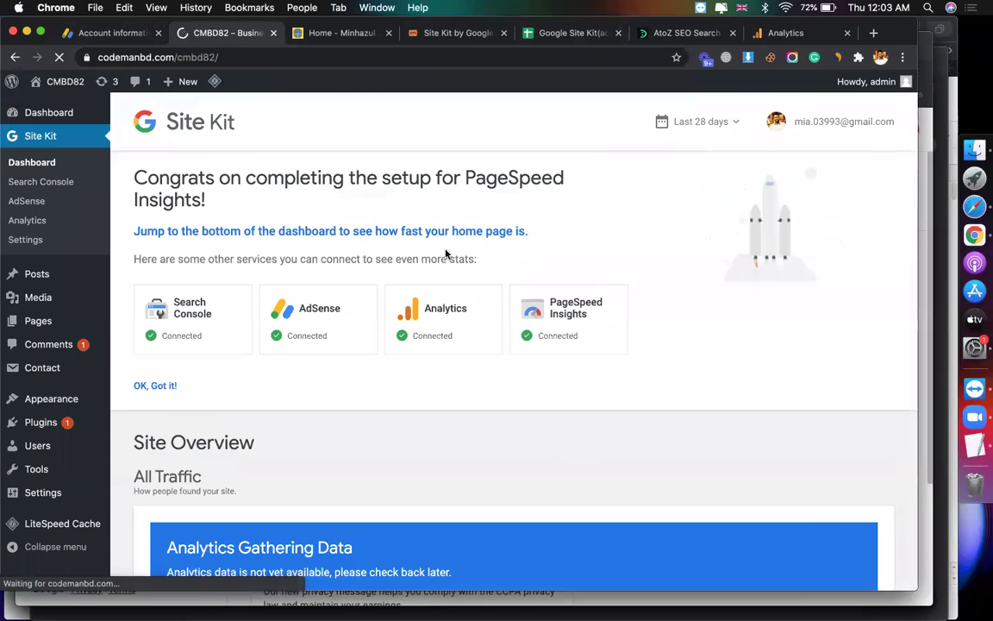
- Look through the CMBD82 site's home page, from the hosting text under Home down to the map and footer
{"action": "scroll", "coordinate": [481, 350], "scroll_direction": "down", "scroll_amount": 5}
{"action": "scroll", "coordinate": [481, 350], "scroll_direction": "up", "scroll_amount": 10}
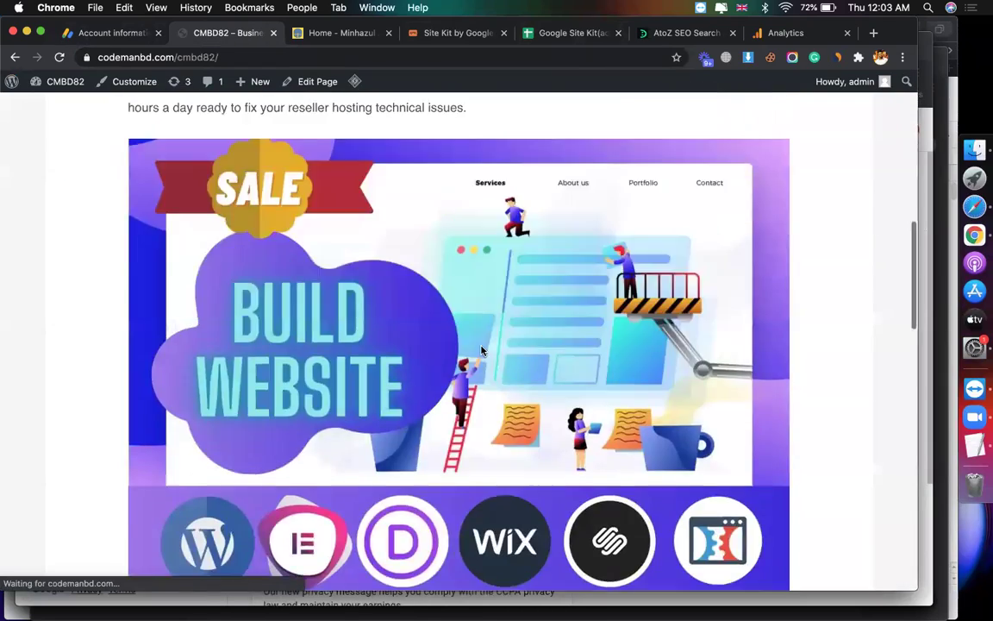
{"action": "scroll", "coordinate": [481, 350], "scroll_direction": "down", "scroll_amount": 8}
{"action": "scroll", "coordinate": [481, 350], "scroll_direction": "up", "scroll_amount": 4}
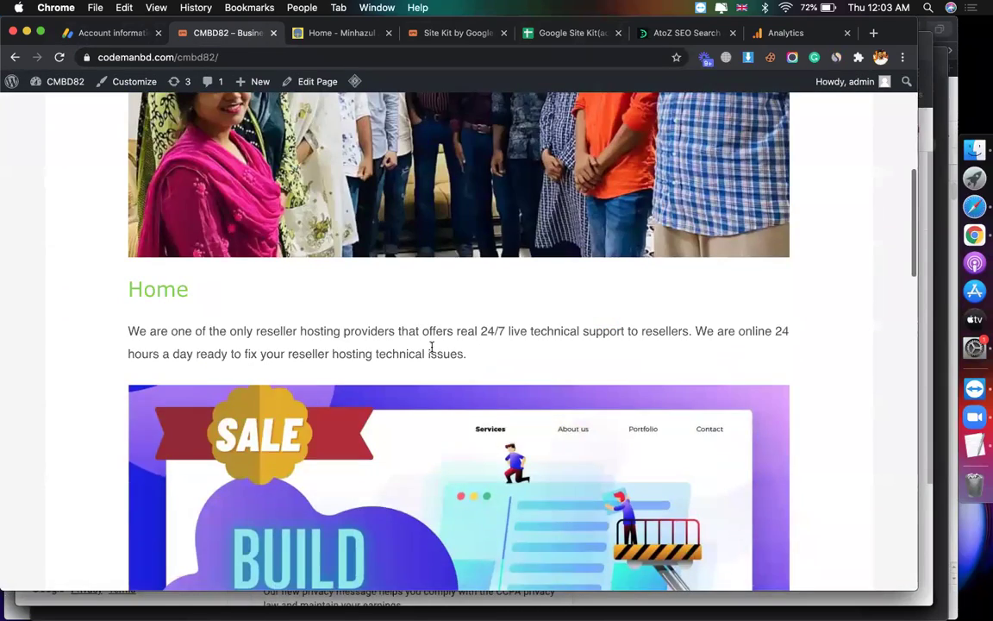
{"action": "left_click_drag", "start_coordinate": [127, 289], "coordinate": [215, 284]}
{"action": "left_click_drag", "start_coordinate": [445, 345], "coordinate": [211, 332]}
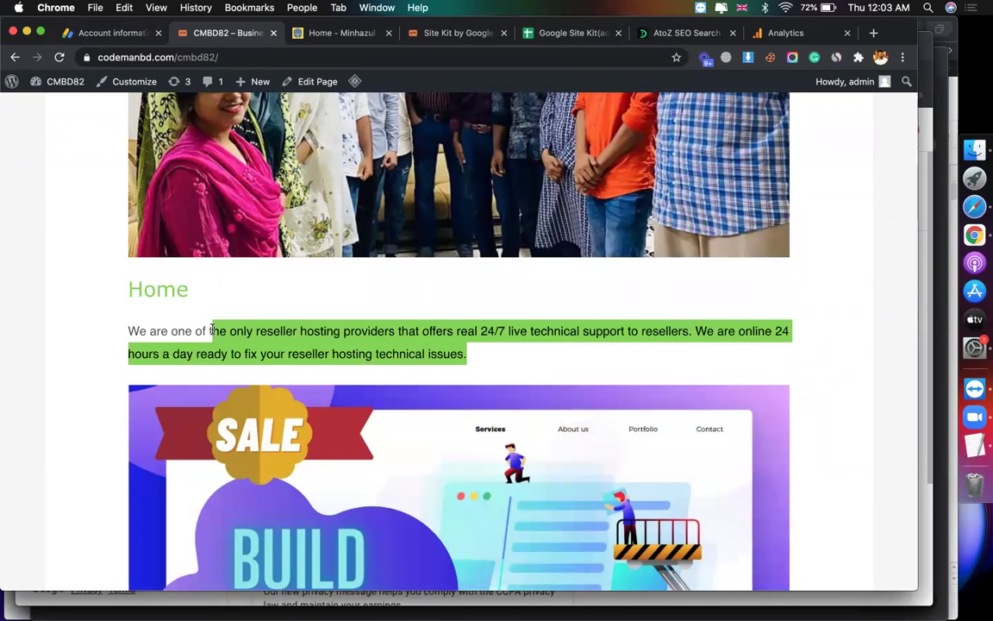
{"action": "scroll", "coordinate": [213, 332], "scroll_direction": "down", "scroll_amount": 5}
{"action": "scroll", "coordinate": [406, 420], "scroll_direction": "down", "scroll_amount": 2}
{"action": "scroll", "coordinate": [405, 420], "scroll_direction": "down", "scroll_amount": 10}
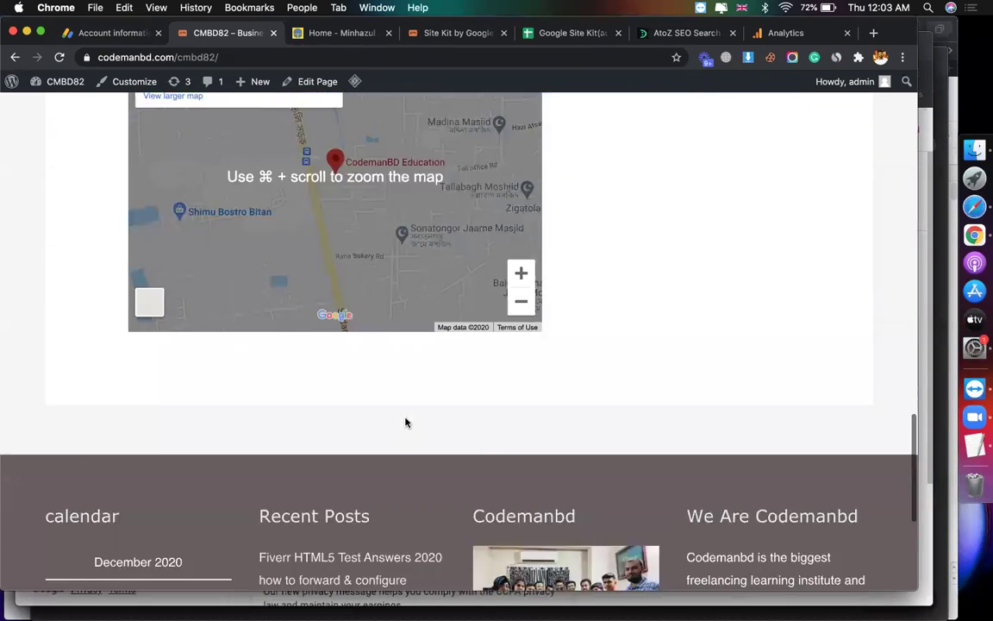
{"action": "scroll", "coordinate": [488, 306], "scroll_direction": "up", "scroll_amount": 15}
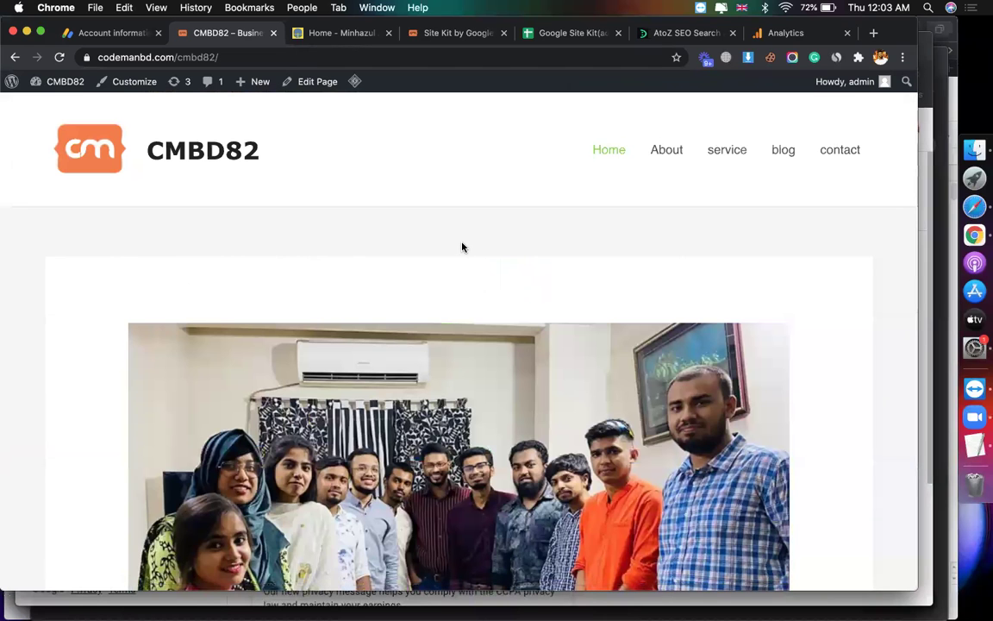
- View the site's About page with its backup text and team photo, and return to the home page
{"action": "left_click", "coordinate": [669, 153]}
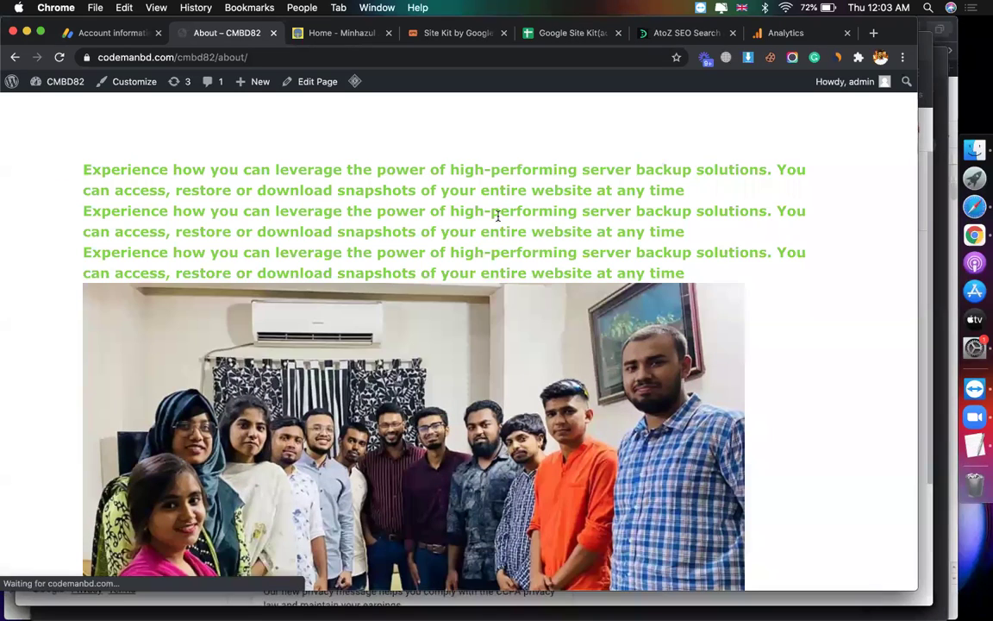
{"action": "scroll", "coordinate": [499, 221], "scroll_direction": "down", "scroll_amount": 2}
{"action": "scroll", "coordinate": [498, 221], "scroll_direction": "down", "scroll_amount": 2}
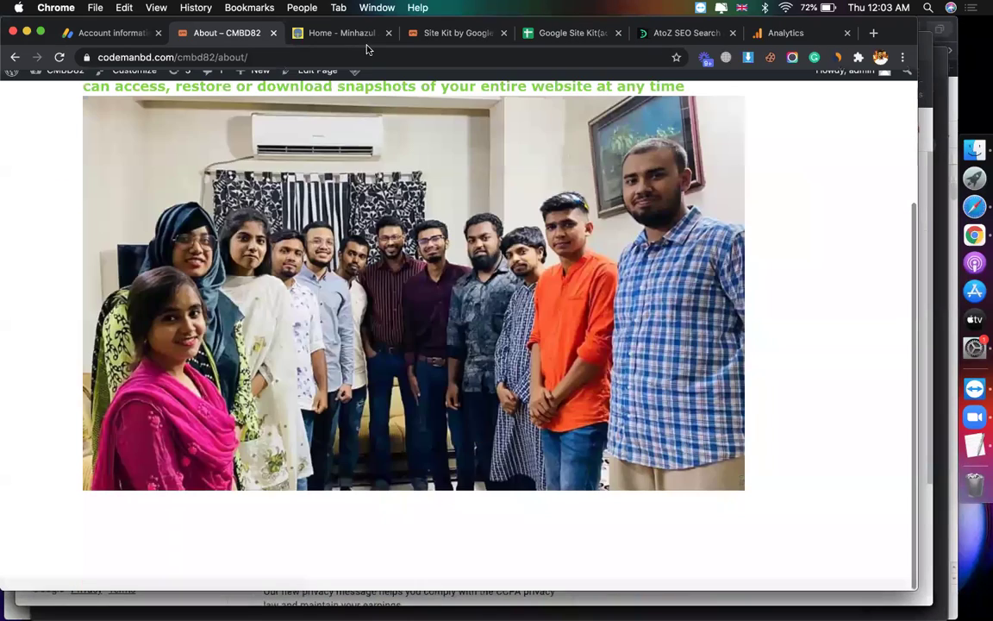
{"action": "scroll", "coordinate": [499, 221], "scroll_direction": "up", "scroll_amount": 4}
{"action": "left_click", "coordinate": [15, 59]}
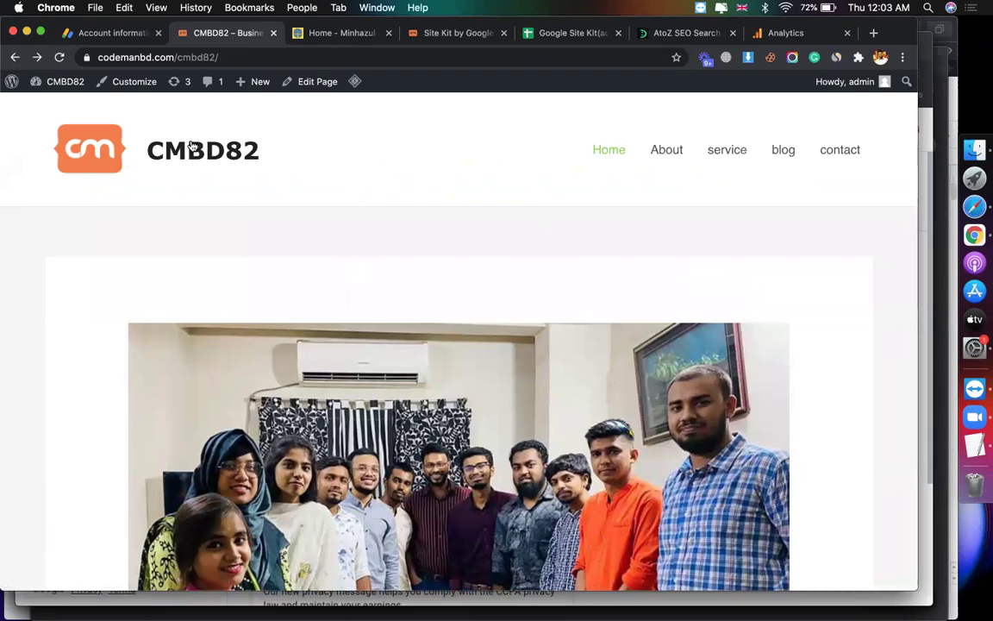
- Go to the WordPress dashboard of CMBD82 and open the page for adding new plugins
{"action": "mouse_move", "coordinate": [57, 81]}
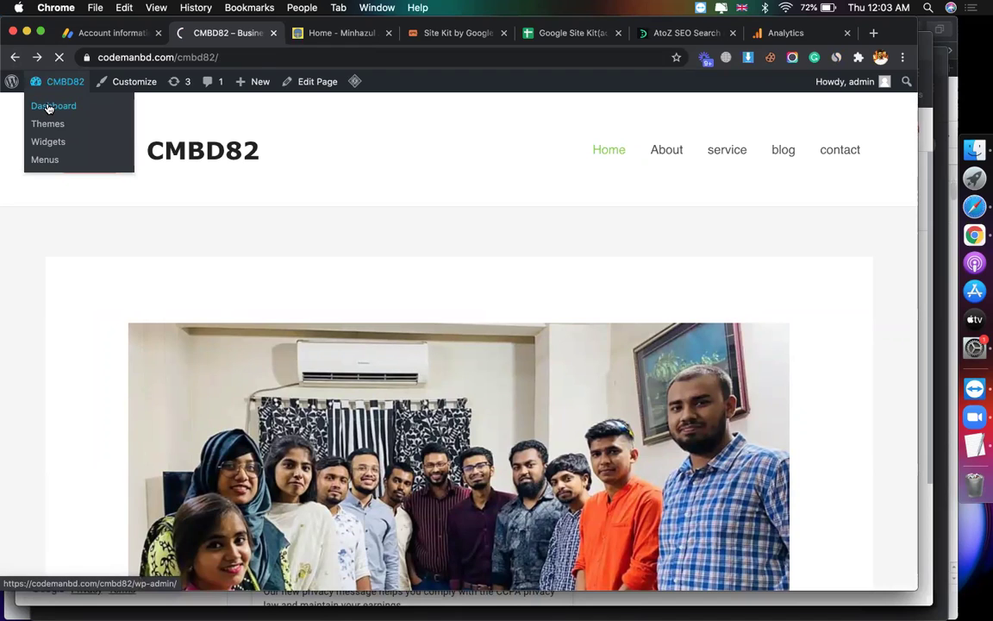
{"action": "left_click", "coordinate": [50, 107]}
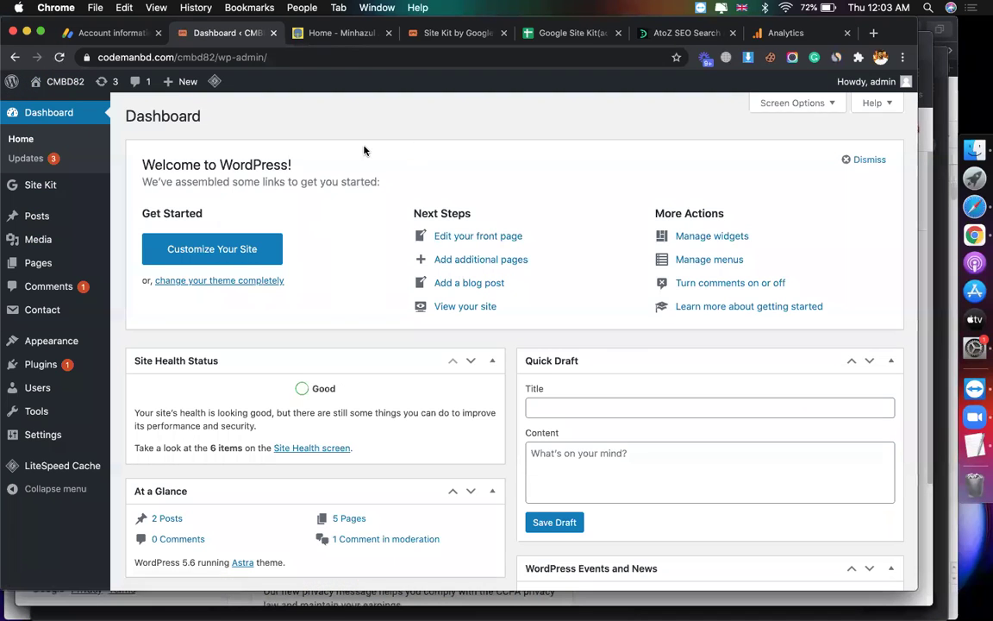
{"action": "mouse_move", "coordinate": [52, 364]}
{"action": "left_click", "coordinate": [132, 384]}
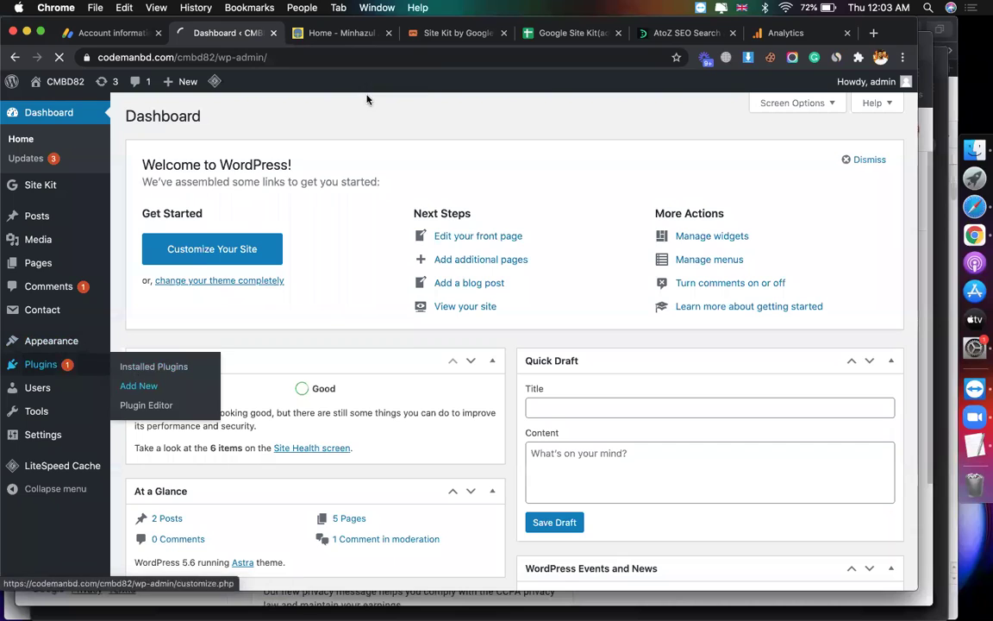
- Check the AMP plugin link in the Google Sheets guide, search WordPress plugins for "amp", and install and activate AMP by AMP Project Contributors
{"action": "left_click", "coordinate": [539, 35]}
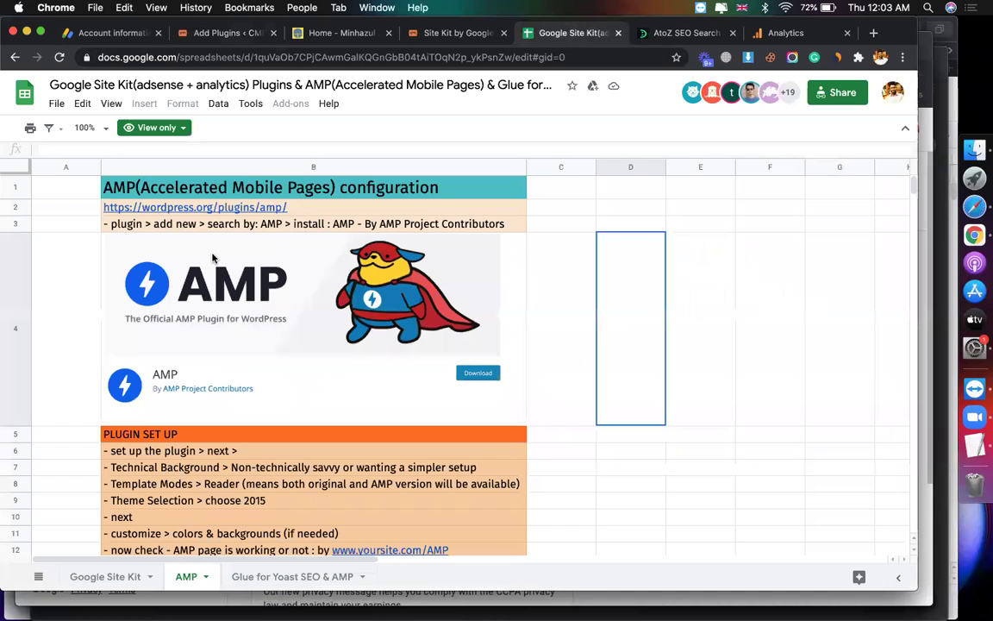
{"action": "left_click", "coordinate": [188, 209]}
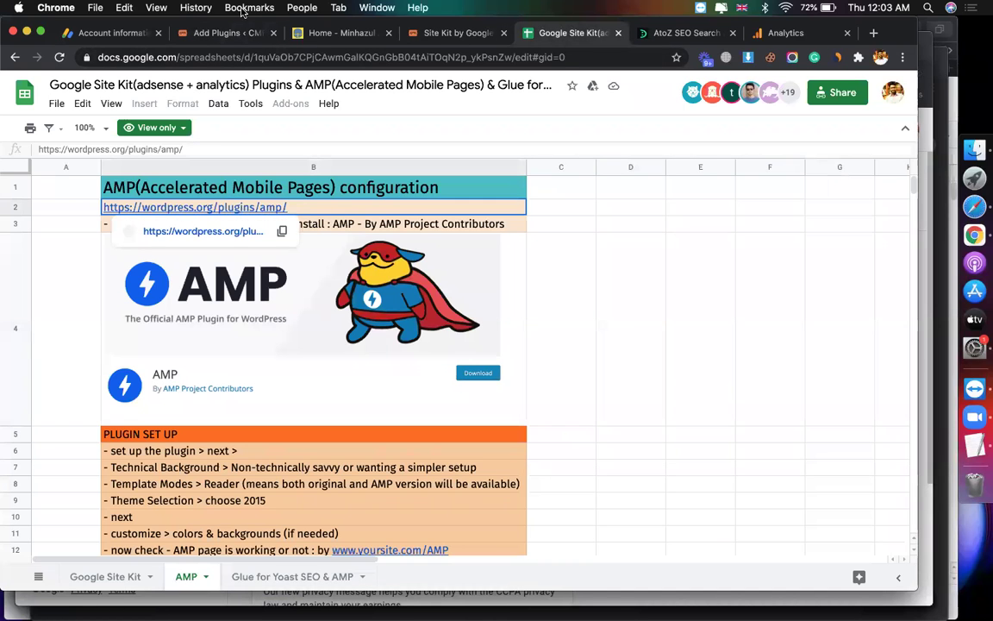
{"action": "key", "text": "super+2"}
{"action": "left_click", "coordinate": [792, 157]}
{"action": "type", "text": "amp"}
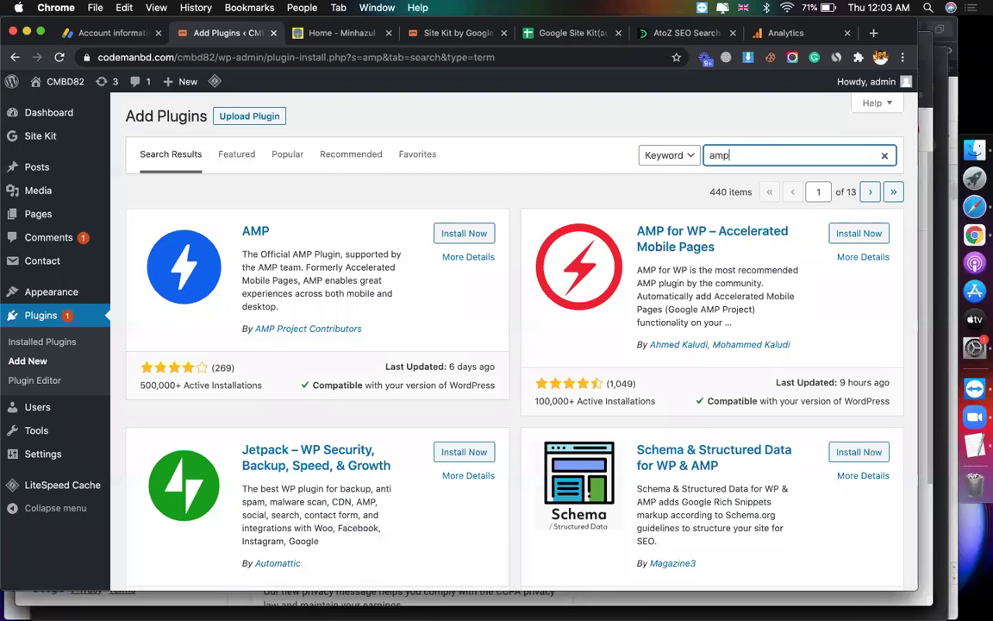
{"action": "left_click", "coordinate": [463, 235]}
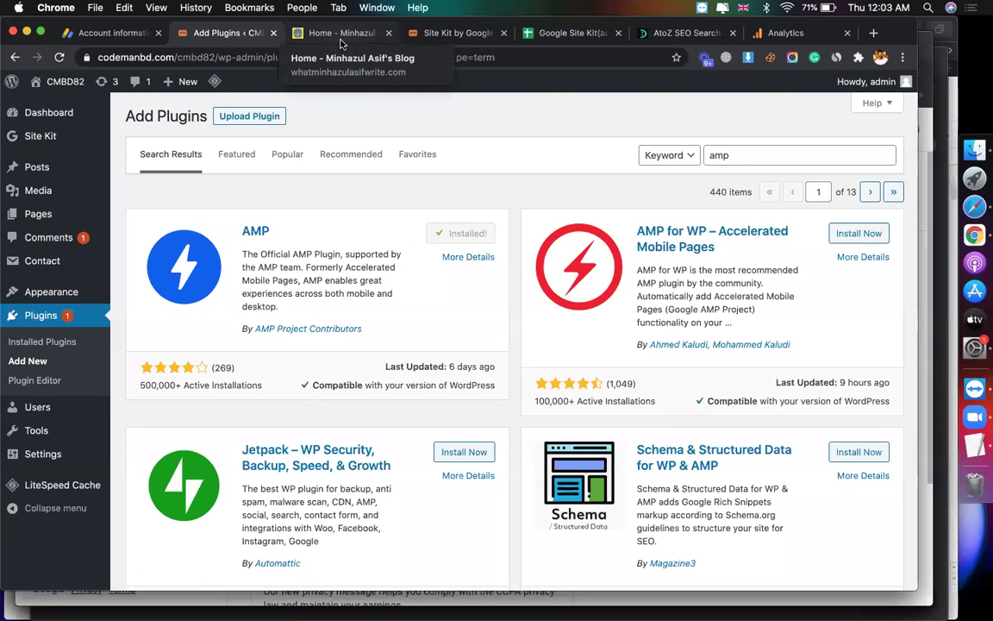
{"action": "left_click", "coordinate": [470, 236]}
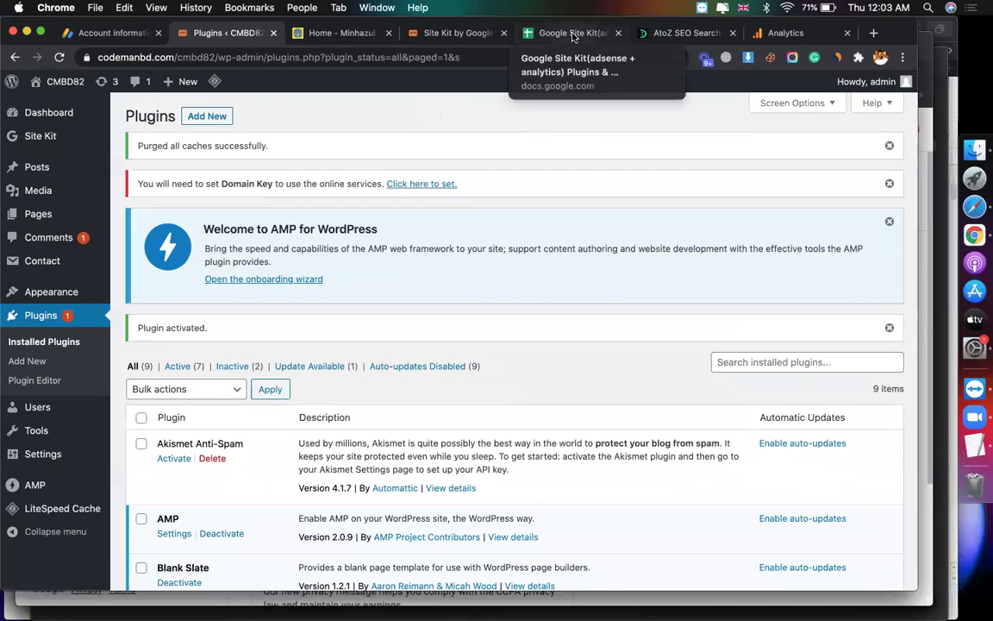
- Read the PLUGIN SET UP instructions on the guide's AMP sheet and return to the WordPress plugins page
{"action": "left_click", "coordinate": [572, 34]}
{"action": "left_click", "coordinate": [605, 402]}
{"action": "scroll", "coordinate": [138, 409], "scroll_direction": "down", "scroll_amount": 1}
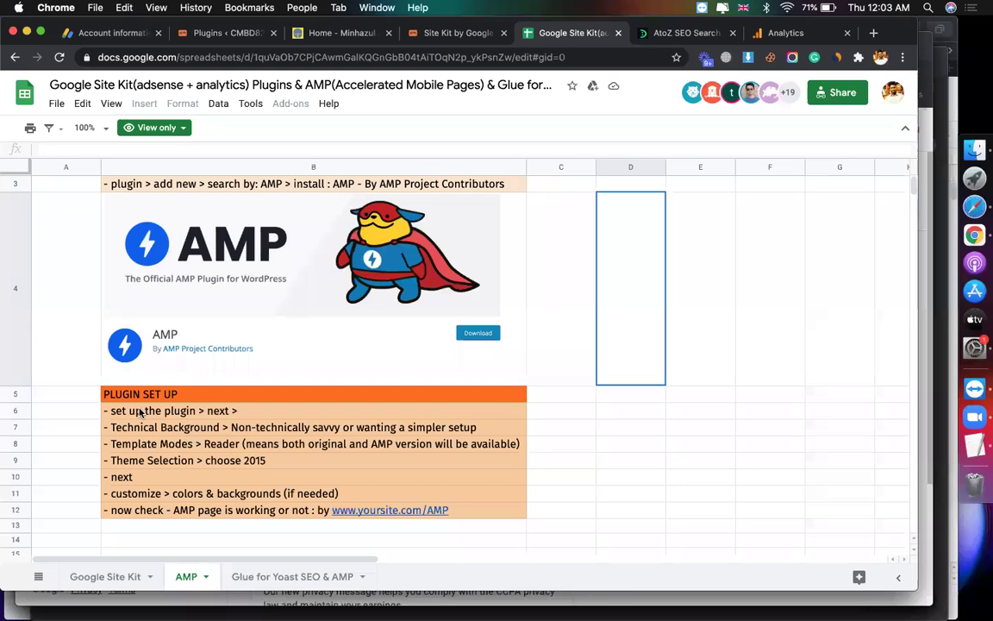
{"action": "left_click", "coordinate": [132, 394]}
{"action": "left_click", "coordinate": [132, 414]}
{"action": "left_click", "coordinate": [220, 33]}
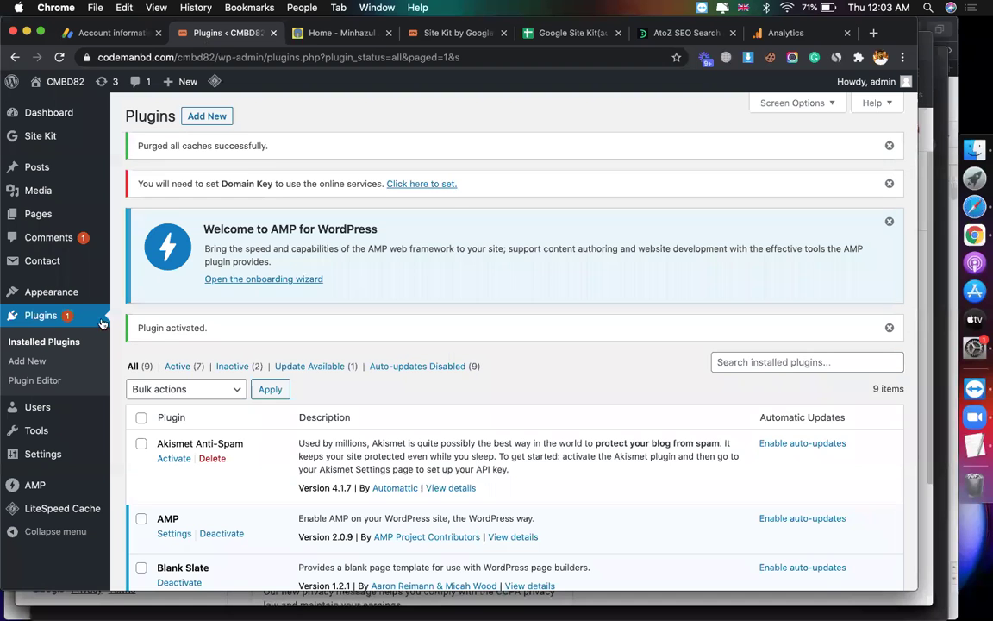
- Open the AMP settings, start the configuration wizard and continue past its Welcome page
{"action": "scroll", "coordinate": [86, 337], "scroll_direction": "down", "scroll_amount": 5}
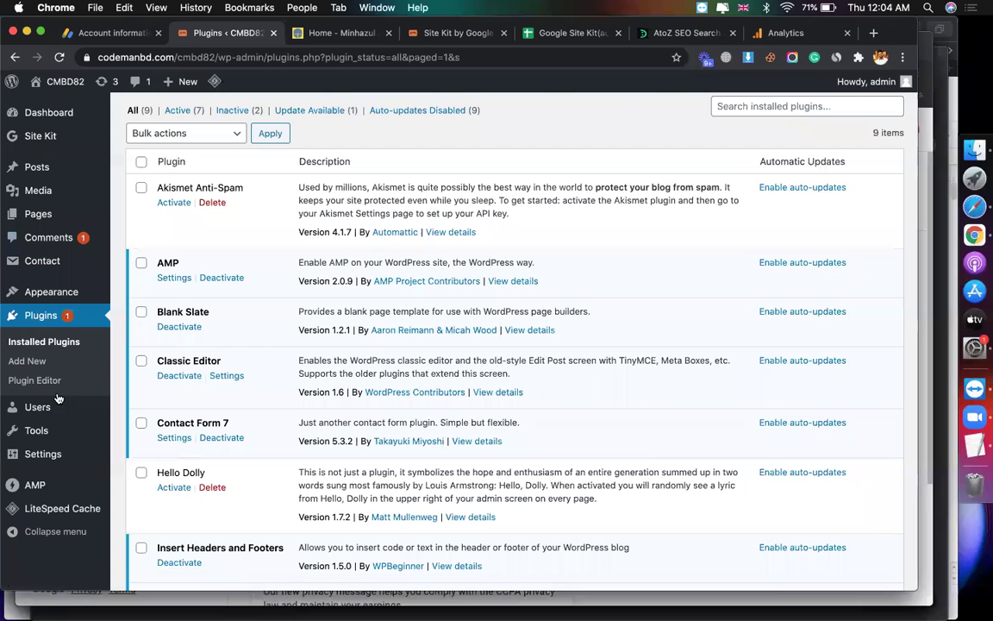
{"action": "left_click", "coordinate": [40, 486]}
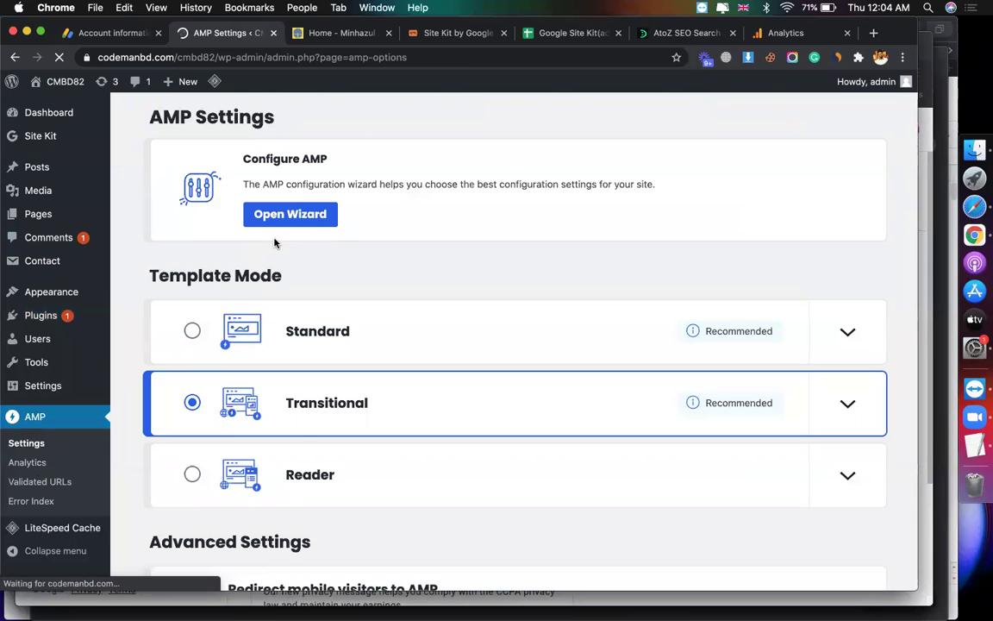
{"action": "left_click", "coordinate": [311, 224]}
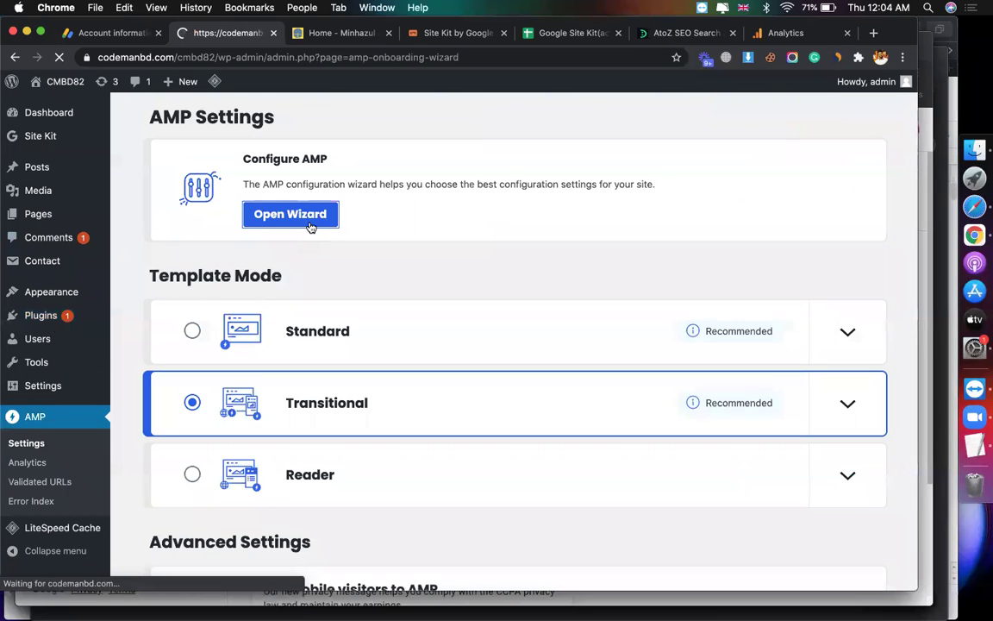
{"action": "scroll", "coordinate": [407, 315], "scroll_direction": "down", "scroll_amount": 5}
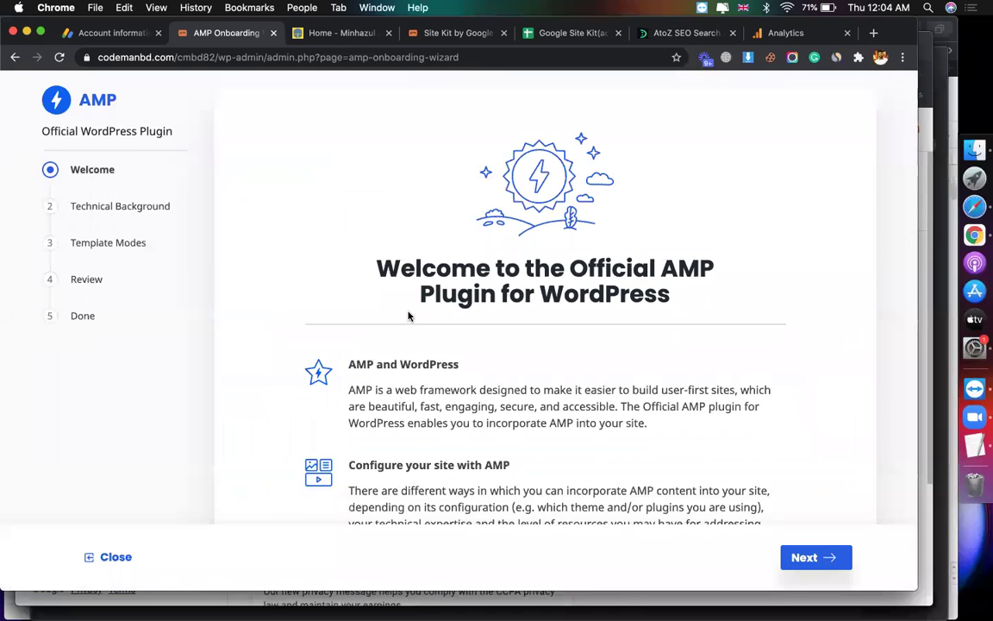
{"action": "scroll", "coordinate": [407, 505], "scroll_direction": "up", "scroll_amount": 5}
{"action": "left_click", "coordinate": [814, 556]}
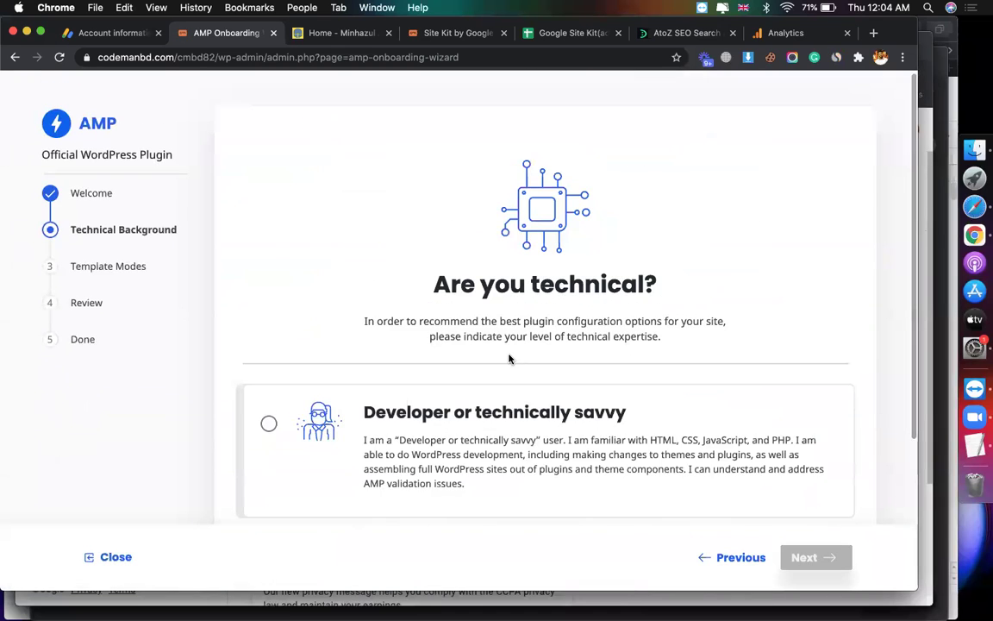
- Check the guide's Technical Background line, choose "Non-technically savvy or wanting a simpler setup", and continue to Template Modes
{"action": "scroll", "coordinate": [510, 357], "scroll_direction": "down", "scroll_amount": 5}
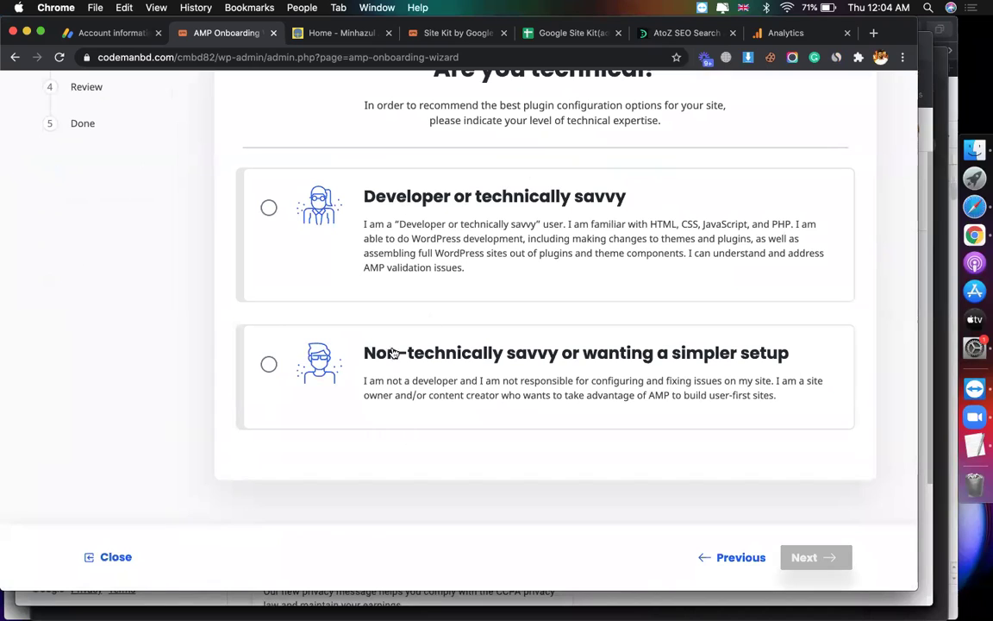
{"action": "left_click", "coordinate": [531, 33]}
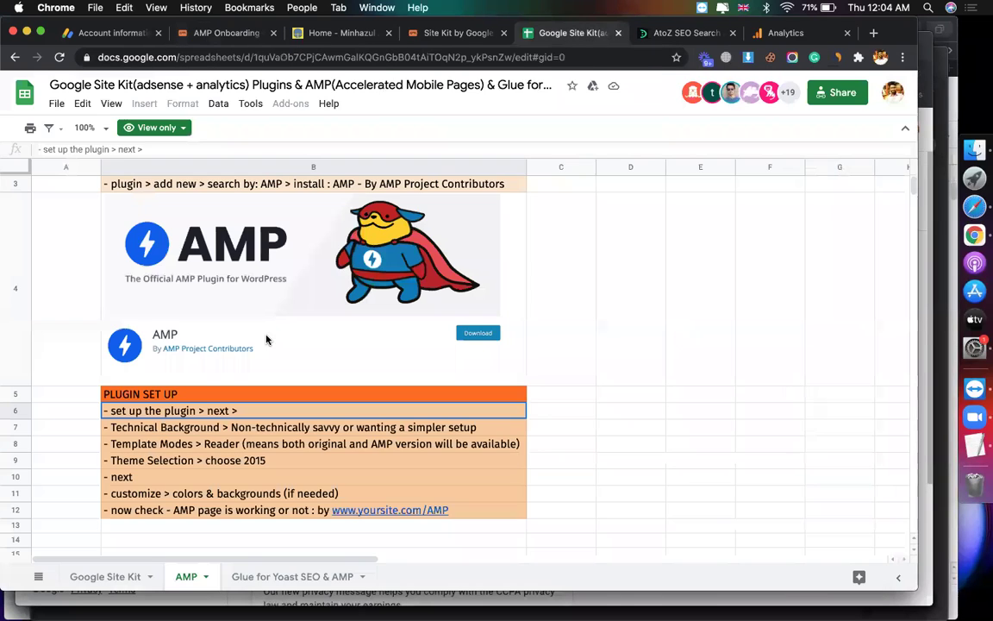
{"action": "left_click", "coordinate": [145, 434]}
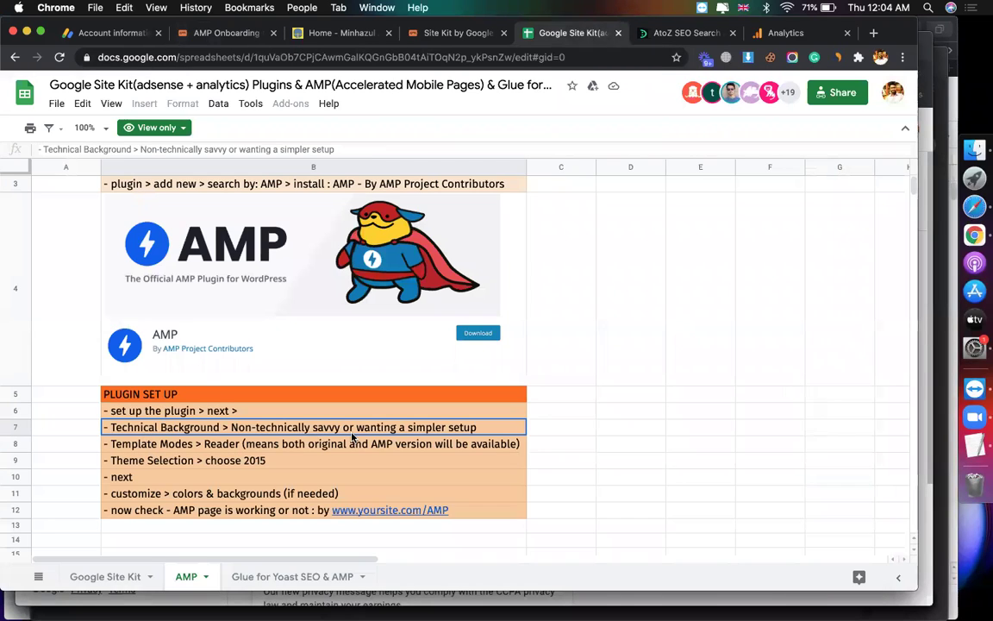
{"action": "left_click", "coordinate": [207, 34]}
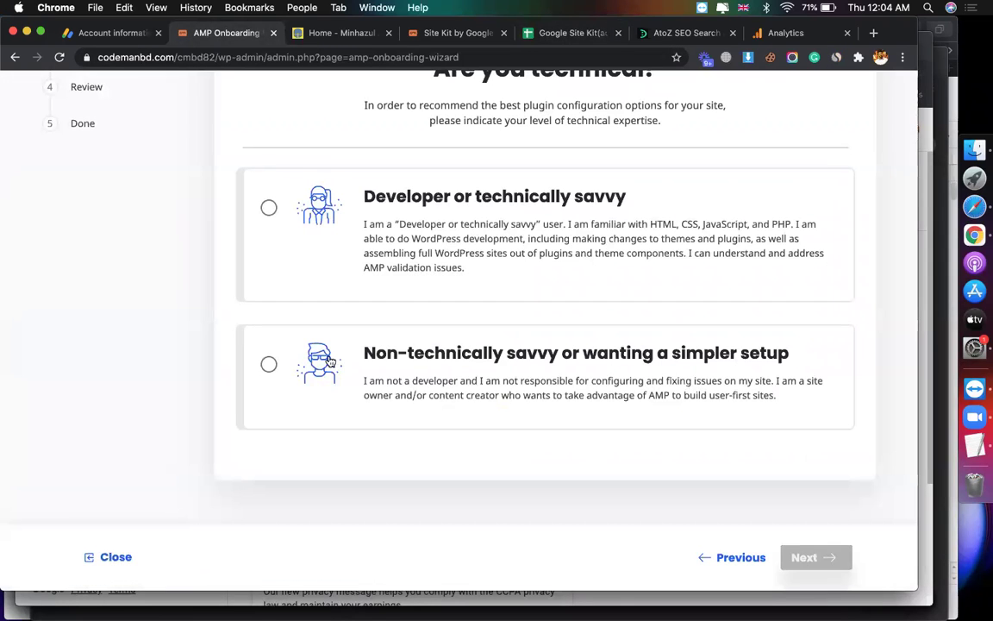
{"action": "left_click", "coordinate": [328, 362]}
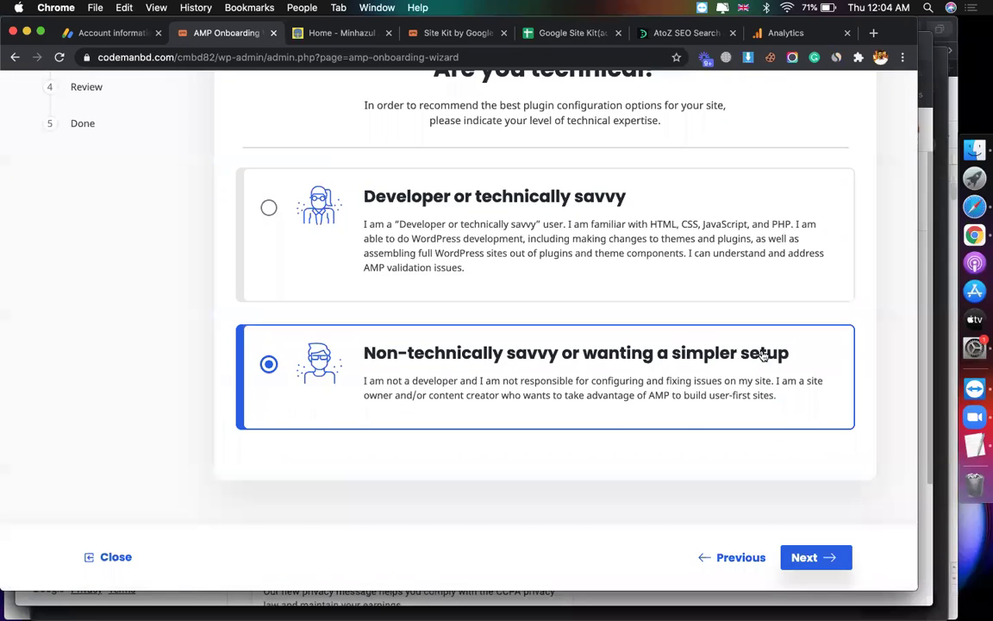
{"action": "left_click", "coordinate": [803, 557]}
- Compare the Standard, Transitional and Reader descriptions and select Reader as the AMP template mode
{"action": "scroll", "coordinate": [436, 407], "scroll_direction": "down", "scroll_amount": 5}
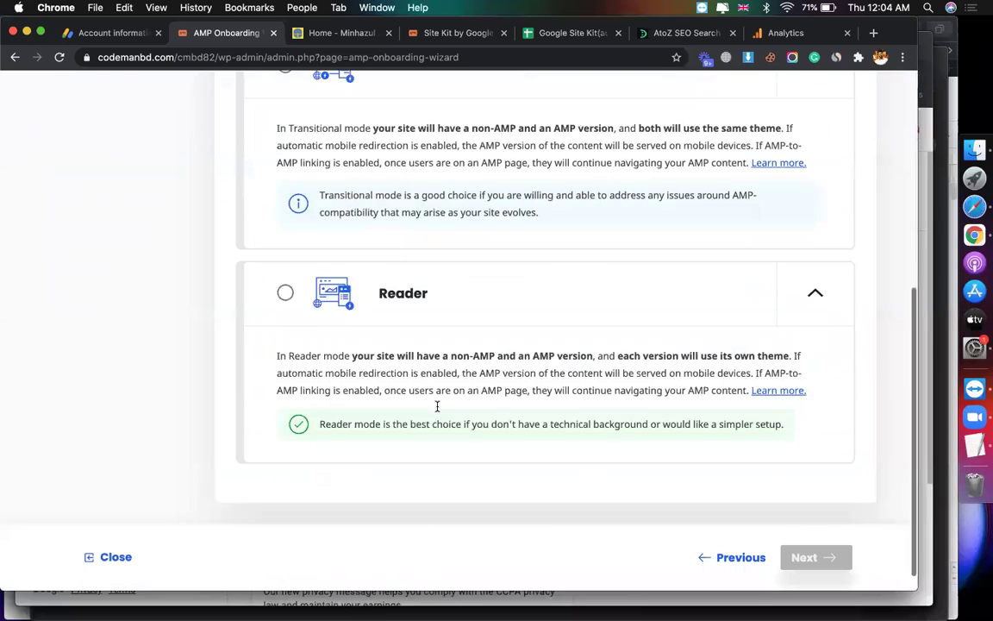
{"action": "scroll", "coordinate": [436, 407], "scroll_direction": "up", "scroll_amount": 2}
{"action": "scroll", "coordinate": [437, 407], "scroll_direction": "up", "scroll_amount": 5}
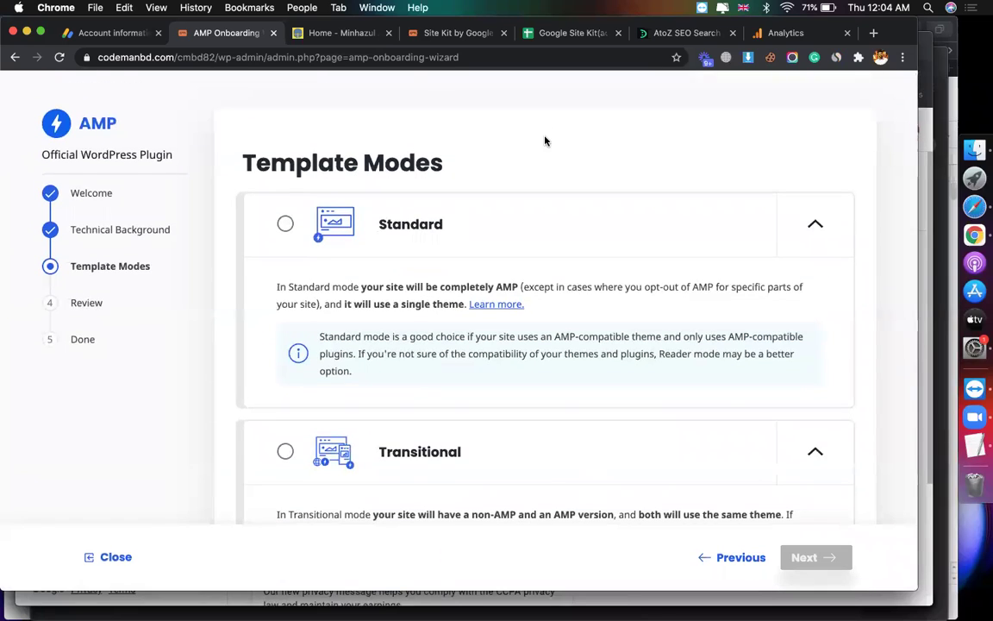
{"action": "scroll", "coordinate": [546, 141], "scroll_direction": "down", "scroll_amount": 1}
{"action": "scroll", "coordinate": [381, 426], "scroll_direction": "down", "scroll_amount": 5}
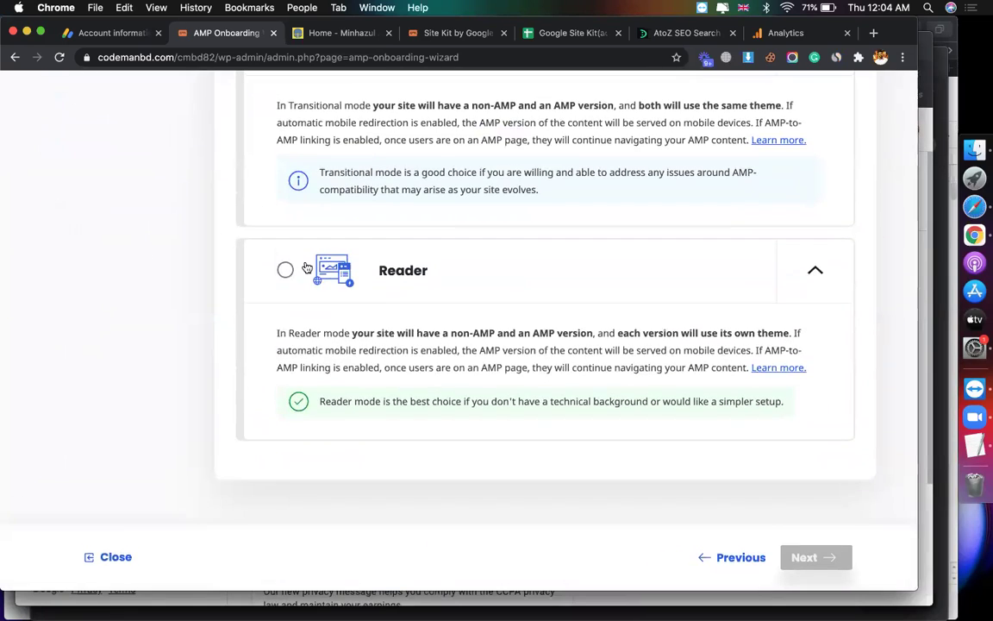
{"action": "left_click", "coordinate": [302, 269]}
- Check the guide's Template Modes line against the Reader description and continue the wizard to Theme Selection
{"action": "left_click", "coordinate": [565, 33]}
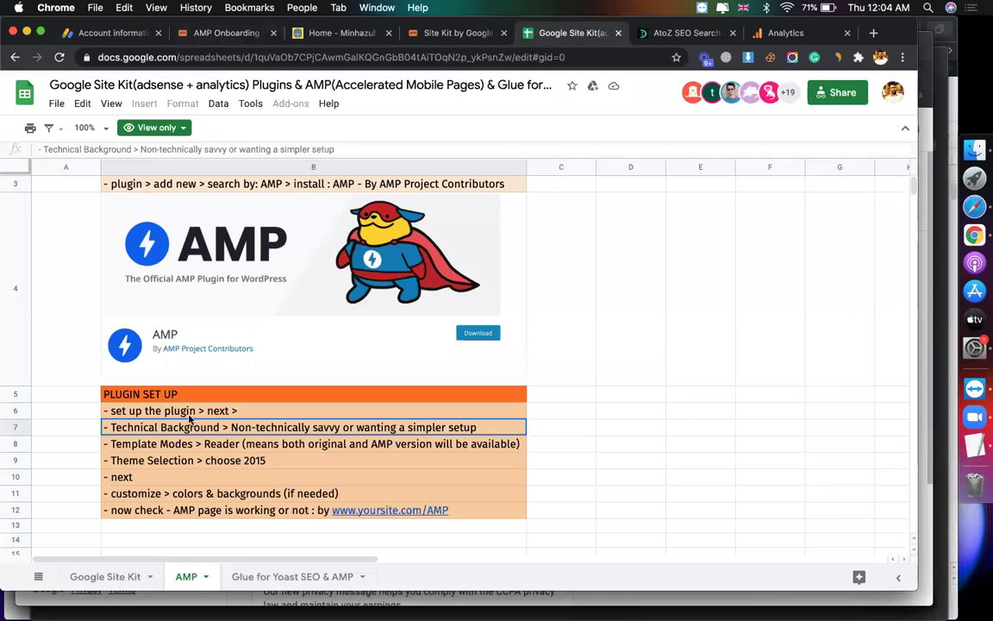
{"action": "left_click", "coordinate": [151, 445]}
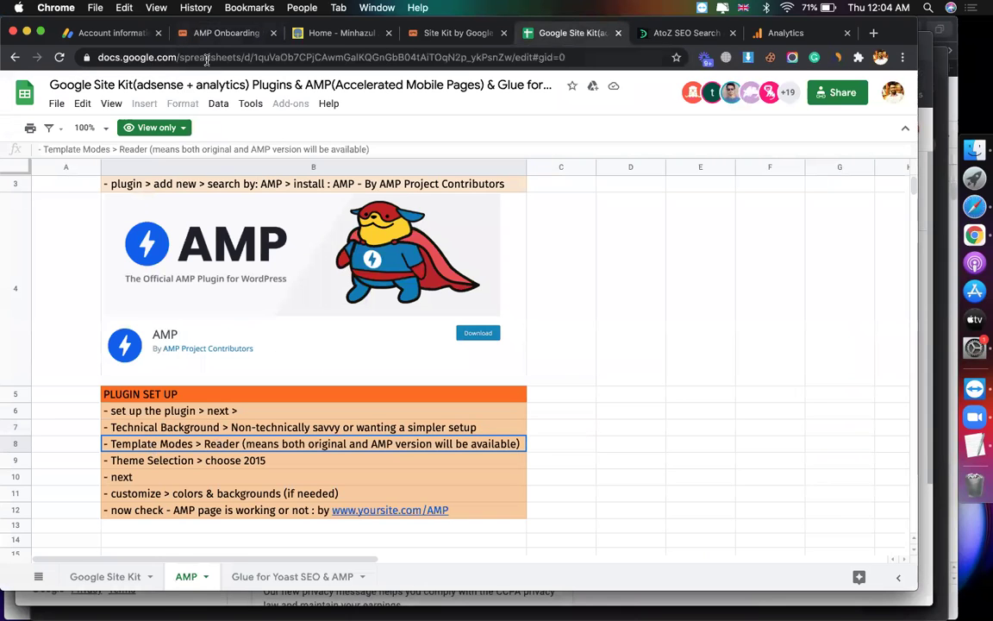
{"action": "left_click", "coordinate": [193, 35]}
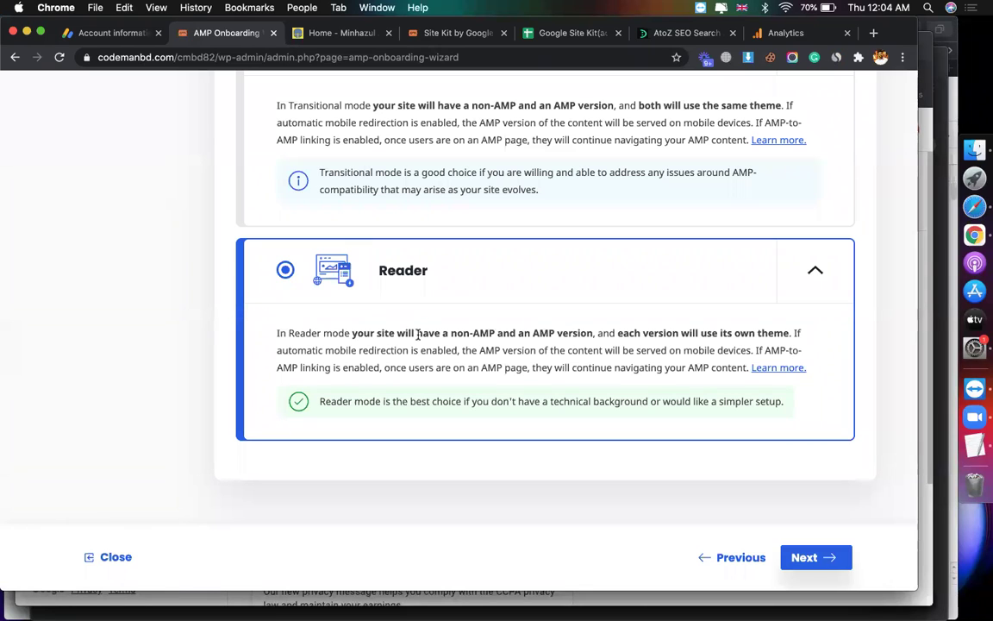
{"action": "left_click_drag", "start_coordinate": [450, 334], "coordinate": [593, 335]}
{"action": "left_click", "coordinate": [508, 323]}
{"action": "left_click", "coordinate": [819, 561]}
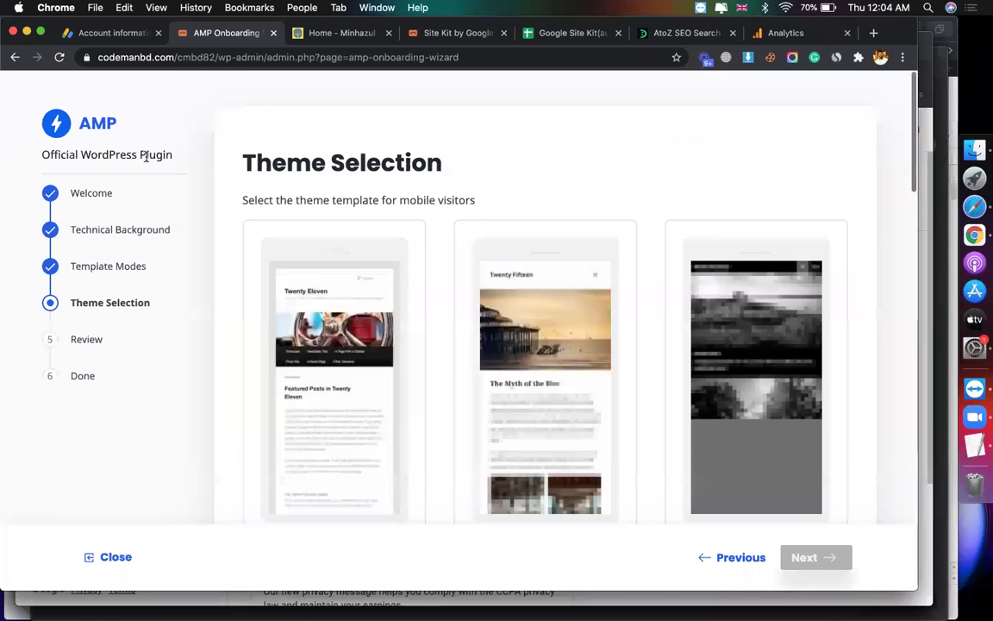
- Close the onboarding wizard at Theme Selection, leaving its changes unsaved, and look over the AMP Settings page
{"action": "left_click", "coordinate": [15, 57]}
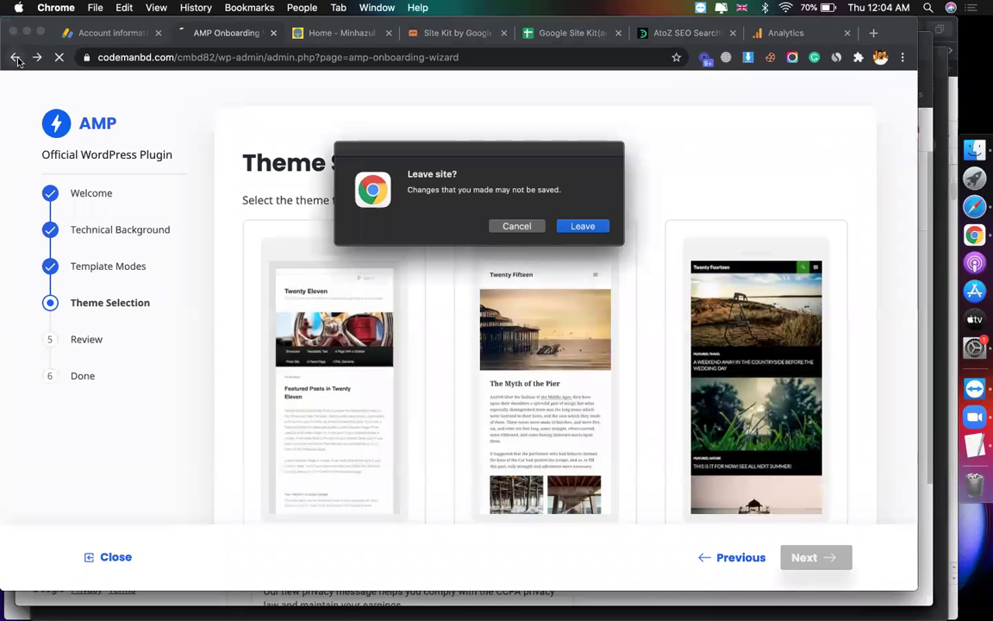
{"action": "left_click", "coordinate": [517, 225]}
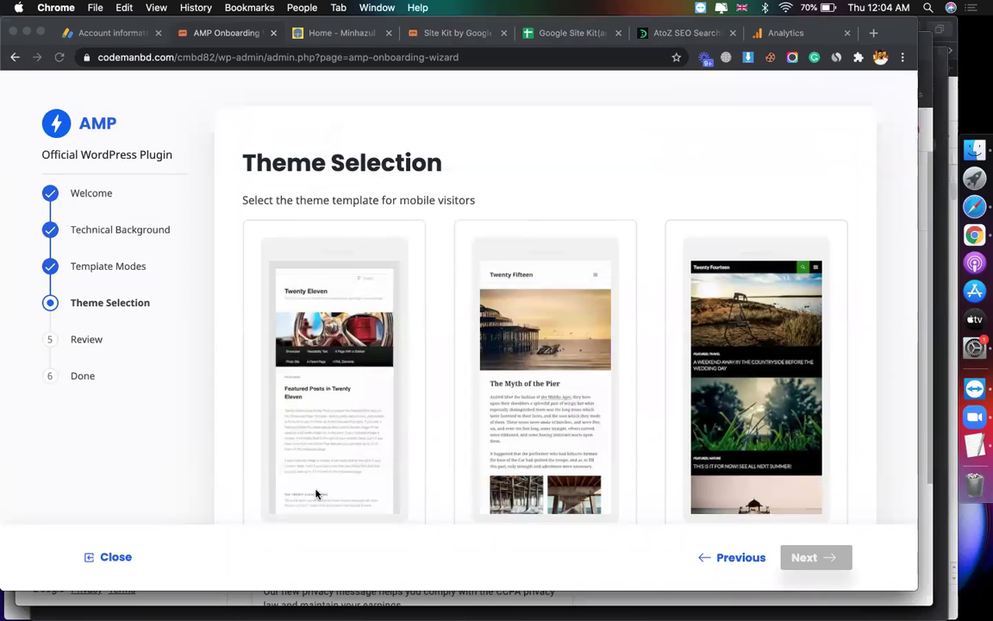
{"action": "left_click", "coordinate": [113, 556]}
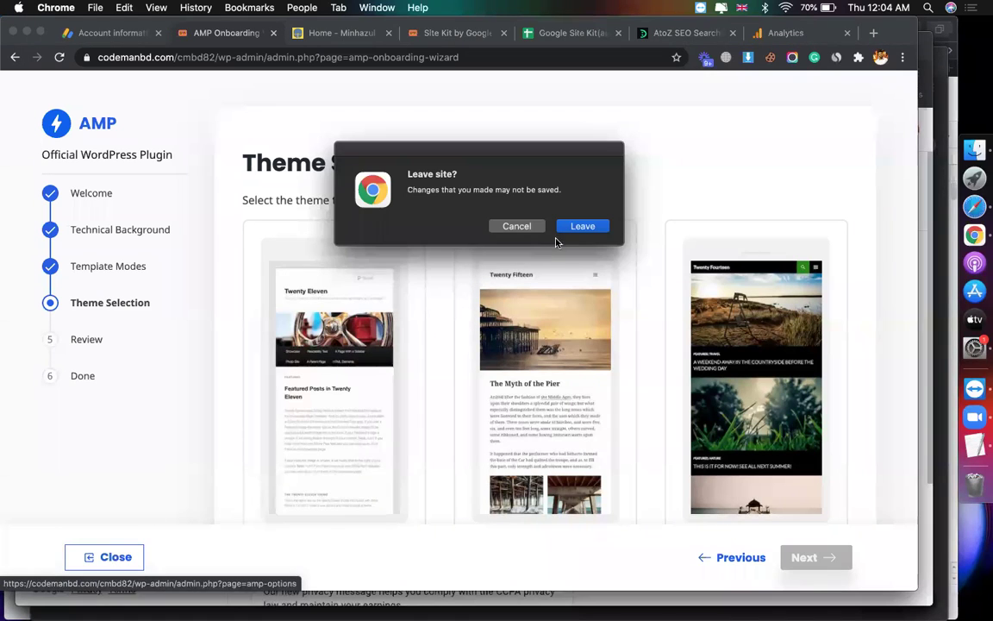
{"action": "left_click", "coordinate": [582, 226]}
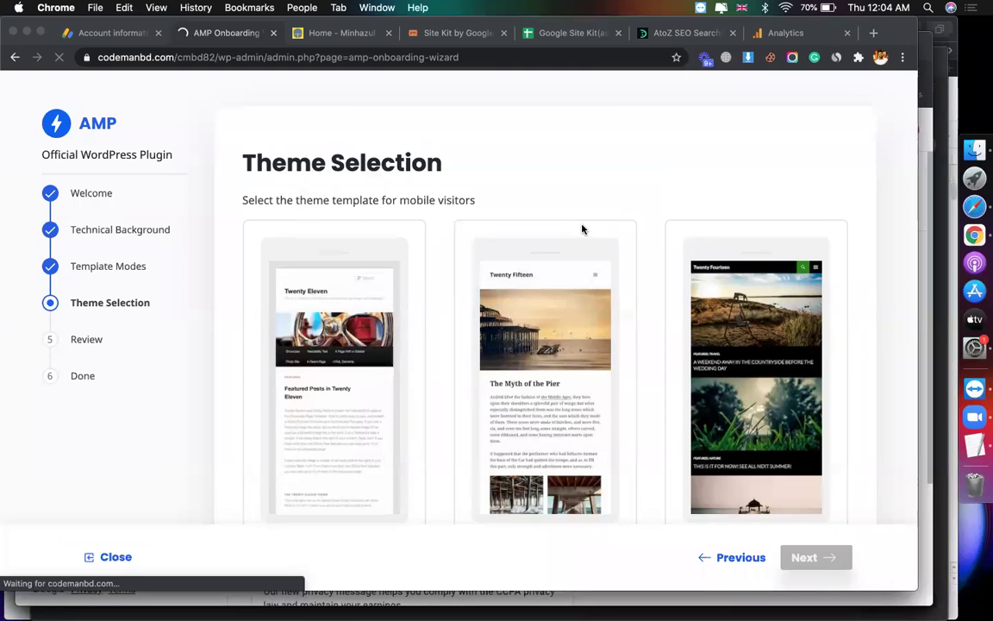
{"action": "scroll", "coordinate": [550, 267], "scroll_direction": "down", "scroll_amount": 2}
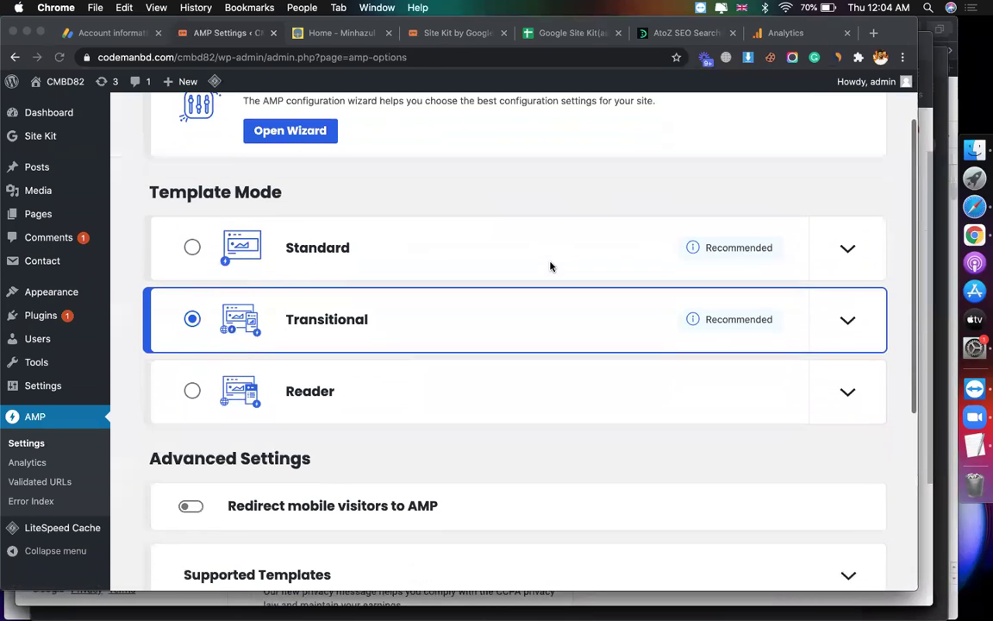
{"action": "scroll", "coordinate": [541, 263], "scroll_direction": "up", "scroll_amount": 1}
{"action": "scroll", "coordinate": [543, 261], "scroll_direction": "down", "scroll_amount": 5}
{"action": "scroll", "coordinate": [543, 261], "scroll_direction": "up", "scroll_amount": 5}
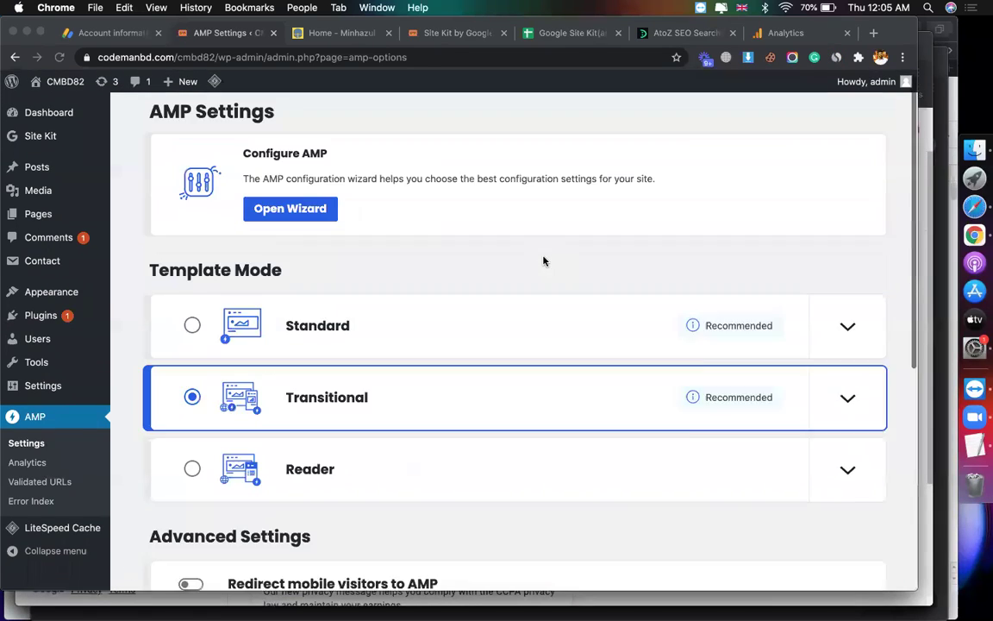
- Expand the Standard template mode and read how it handles the site's theme and content versions
{"action": "scroll", "coordinate": [543, 261], "scroll_direction": "down", "scroll_amount": 2}
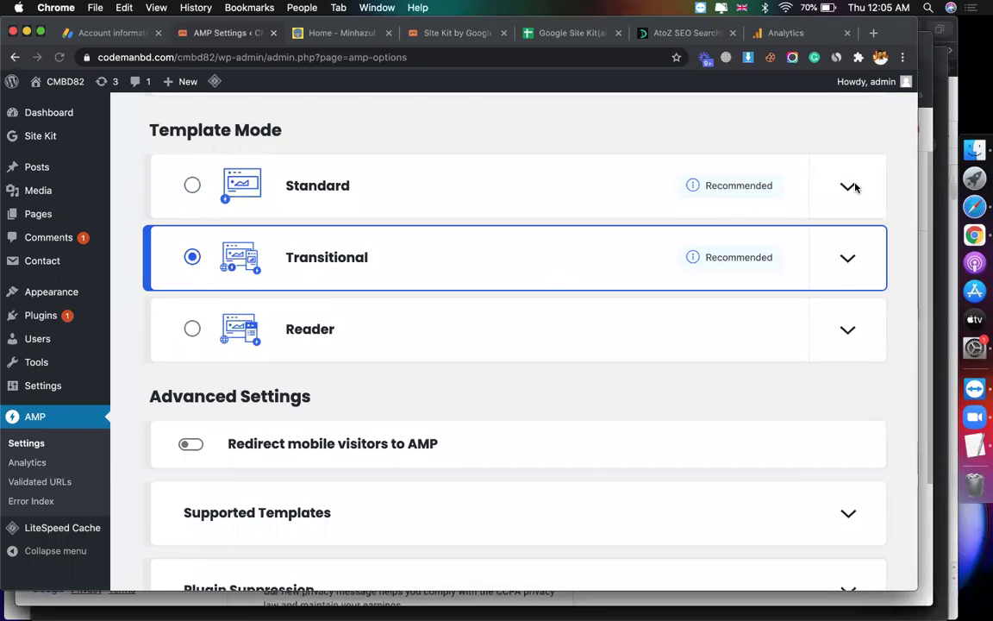
{"action": "left_click", "coordinate": [849, 189]}
{"action": "scroll", "coordinate": [560, 256], "scroll_direction": "down", "scroll_amount": 1}
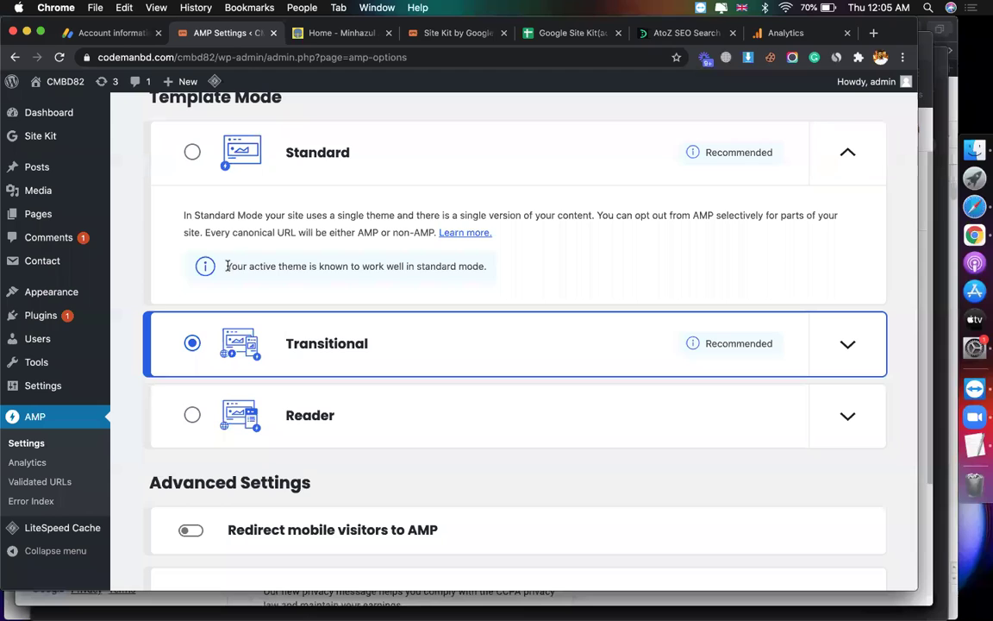
{"action": "left_click_drag", "start_coordinate": [238, 216], "coordinate": [392, 218]}
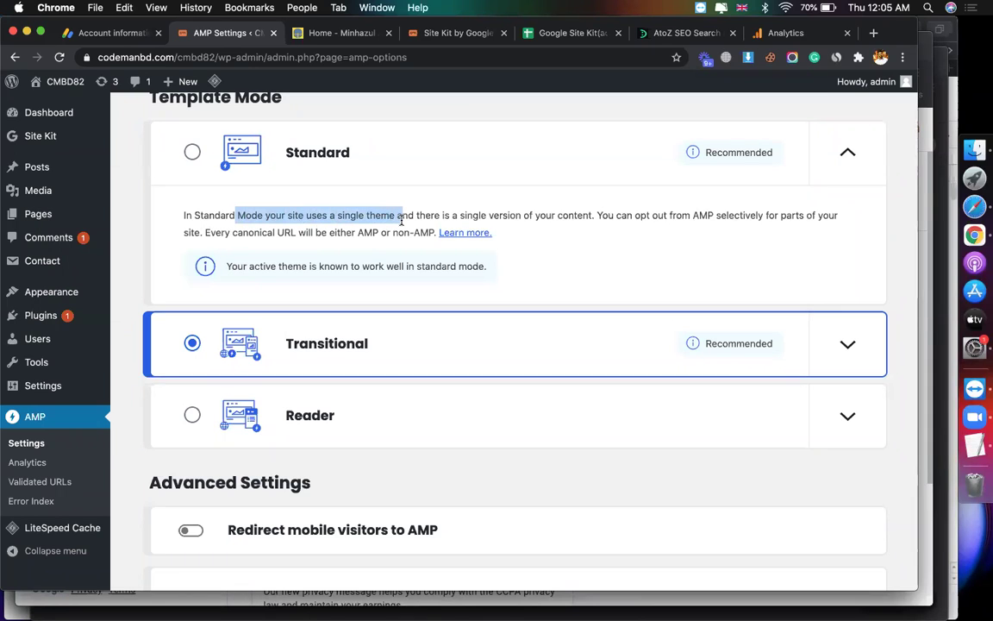
{"action": "left_click", "coordinate": [447, 210]}
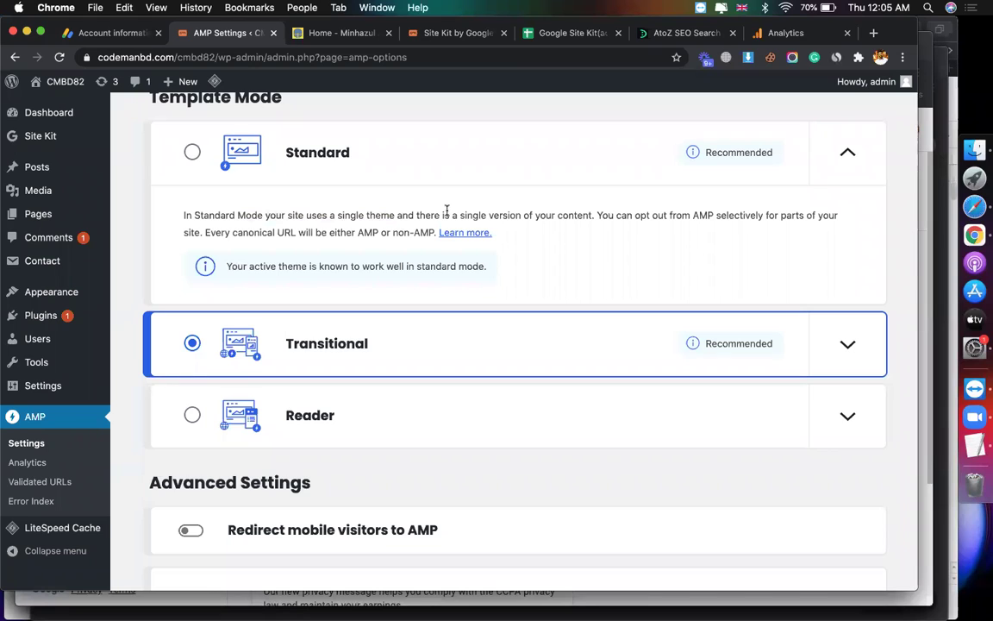
- Expand the Transitional template mode and read how it handles AMP and non-AMP versions and paired URLs
{"action": "left_click", "coordinate": [859, 348]}
{"action": "scroll", "coordinate": [440, 388], "scroll_direction": "down", "scroll_amount": 2}
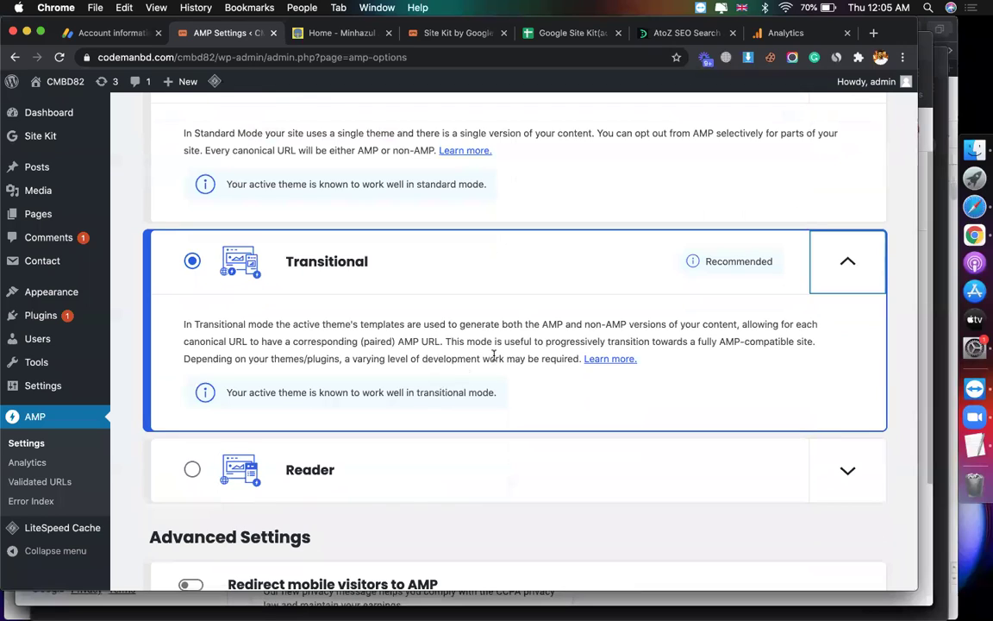
{"action": "left_click_drag", "start_coordinate": [544, 324], "coordinate": [722, 324]}
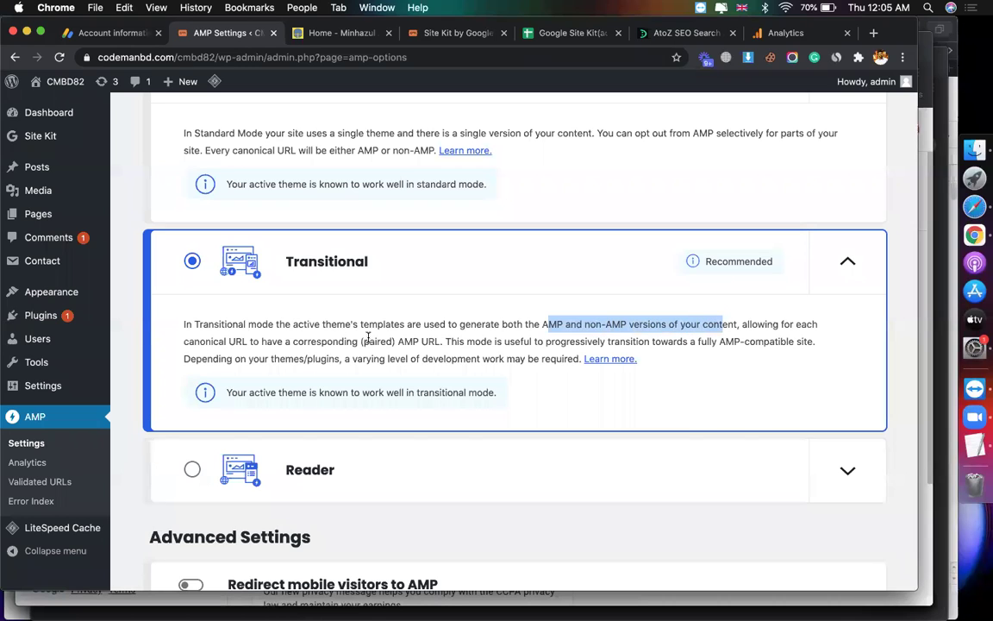
{"action": "left_click_drag", "start_coordinate": [293, 341], "coordinate": [446, 342]}
{"action": "left_click", "coordinate": [509, 291]}
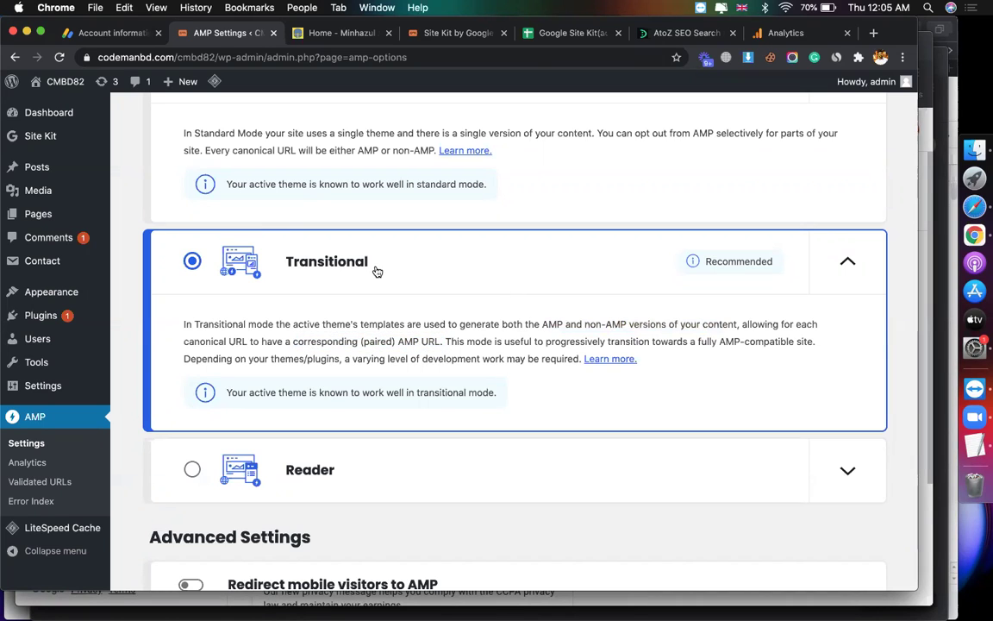
{"action": "scroll", "coordinate": [377, 272], "scroll_direction": "up", "scroll_amount": 3}
{"action": "scroll", "coordinate": [376, 271], "scroll_direction": "up", "scroll_amount": 1}
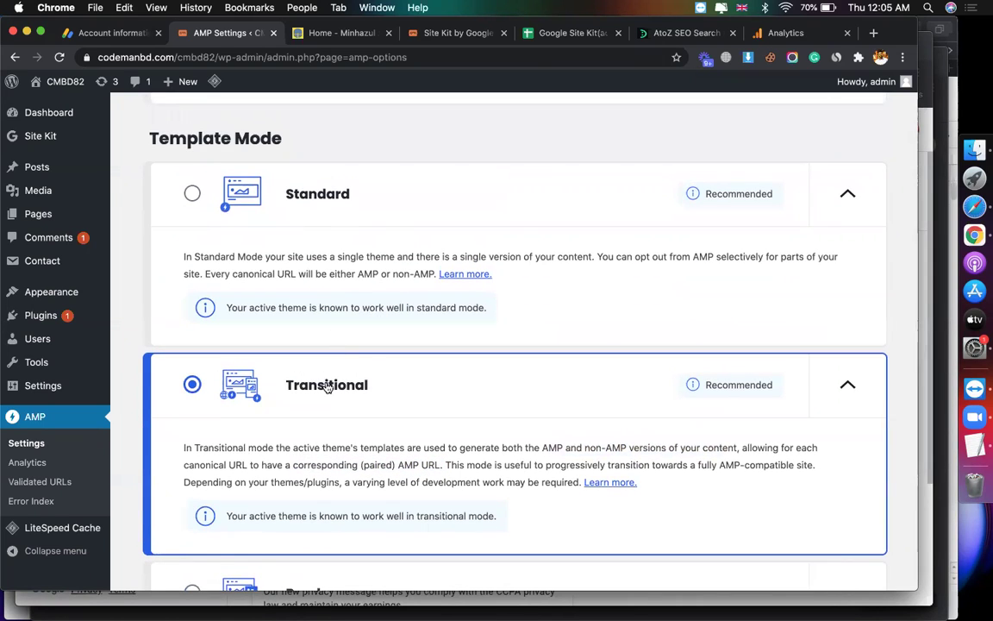
- Select Reader as the template mode in AMP Settings and save the changes
{"action": "scroll", "coordinate": [327, 387], "scroll_direction": "down", "scroll_amount": 5}
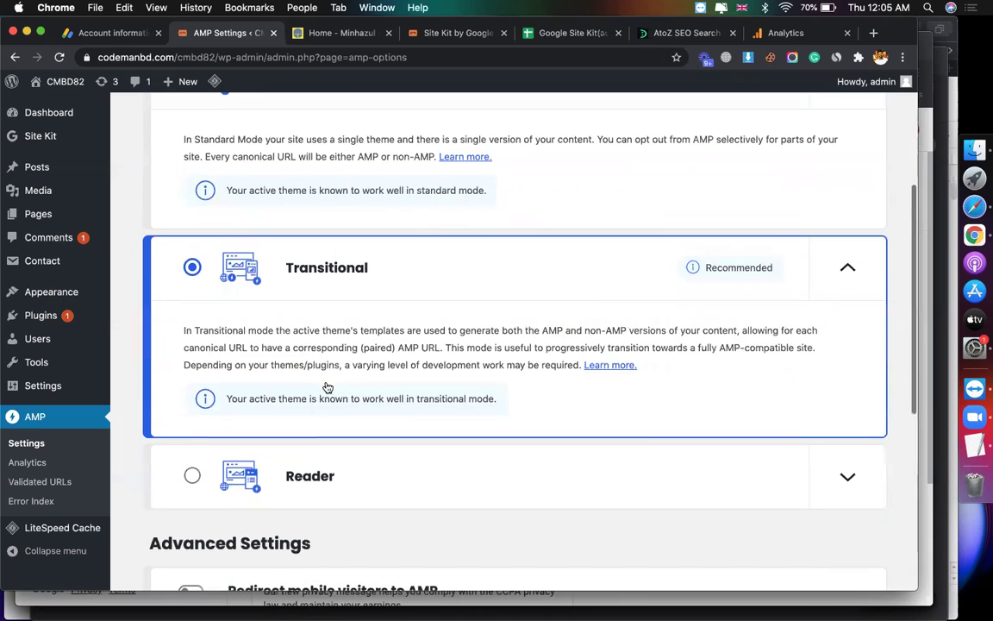
{"action": "left_click", "coordinate": [367, 400]}
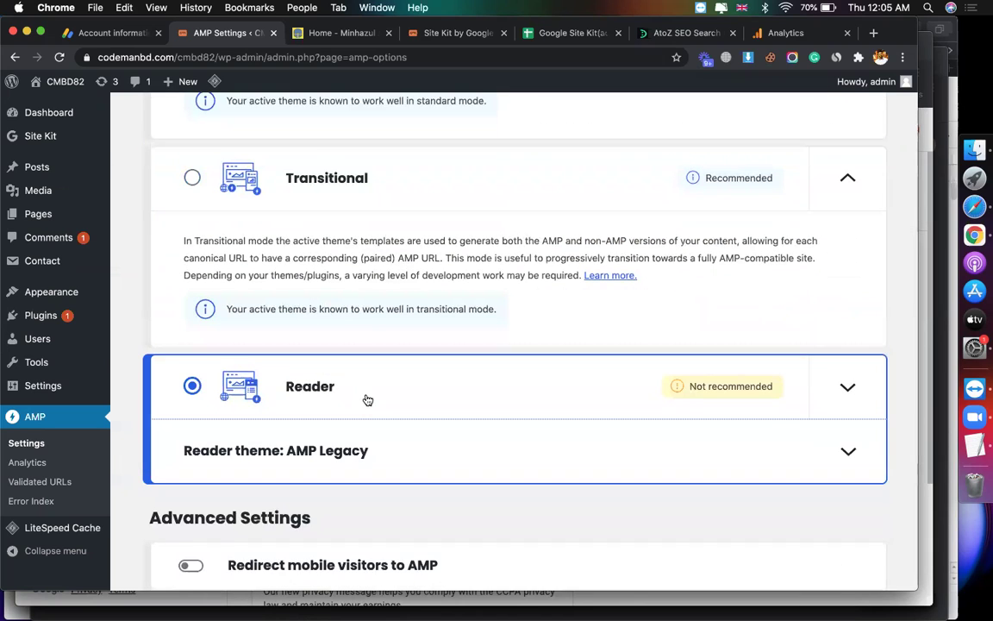
{"action": "scroll", "coordinate": [367, 400], "scroll_direction": "down", "scroll_amount": 2}
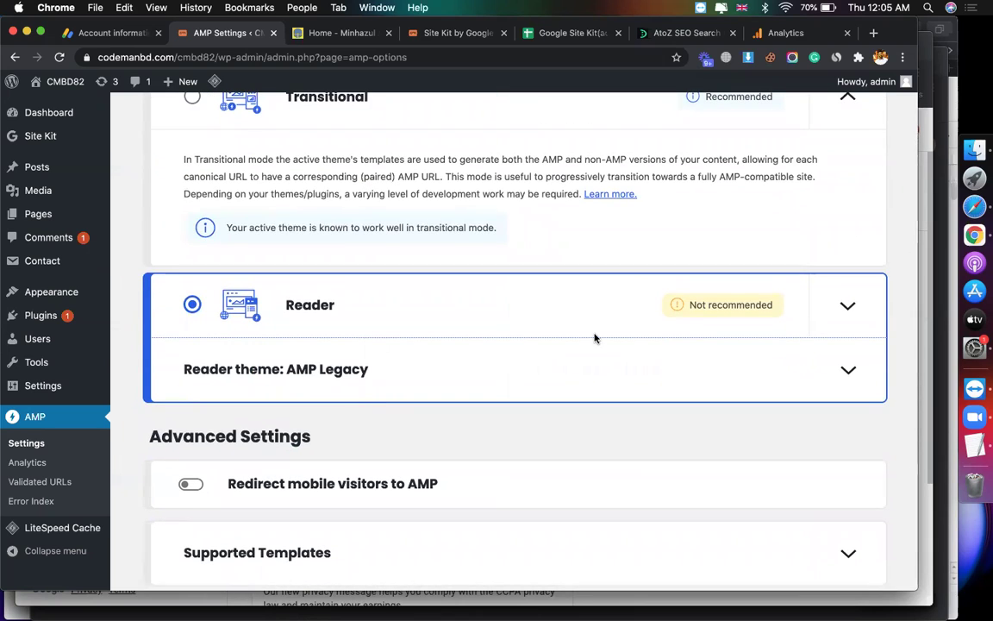
{"action": "scroll", "coordinate": [506, 400], "scroll_direction": "down", "scroll_amount": 7}
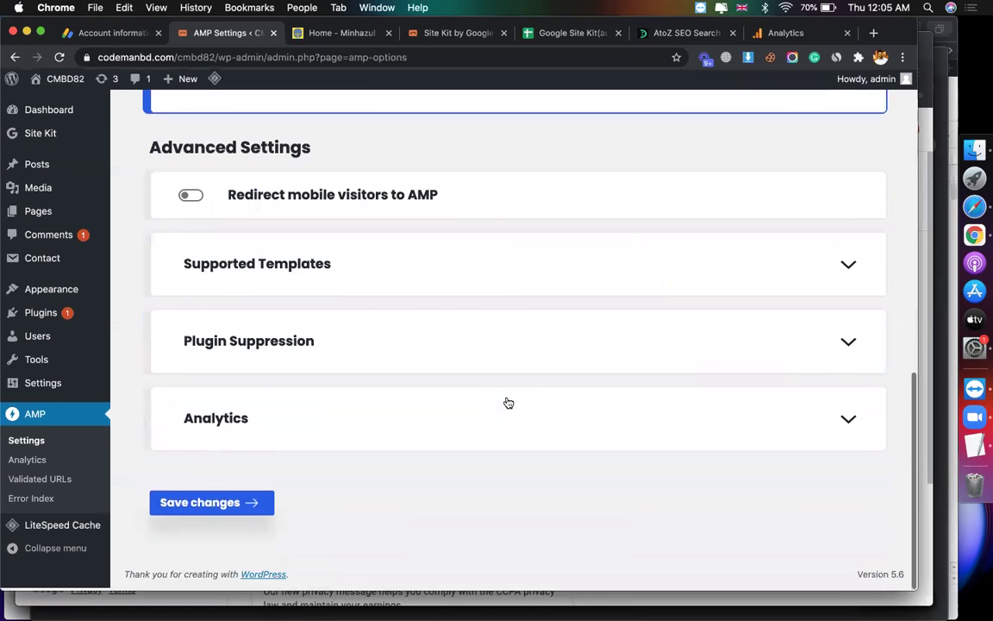
{"action": "scroll", "coordinate": [506, 401], "scroll_direction": "up", "scroll_amount": 3}
{"action": "scroll", "coordinate": [506, 401], "scroll_direction": "down", "scroll_amount": 4}
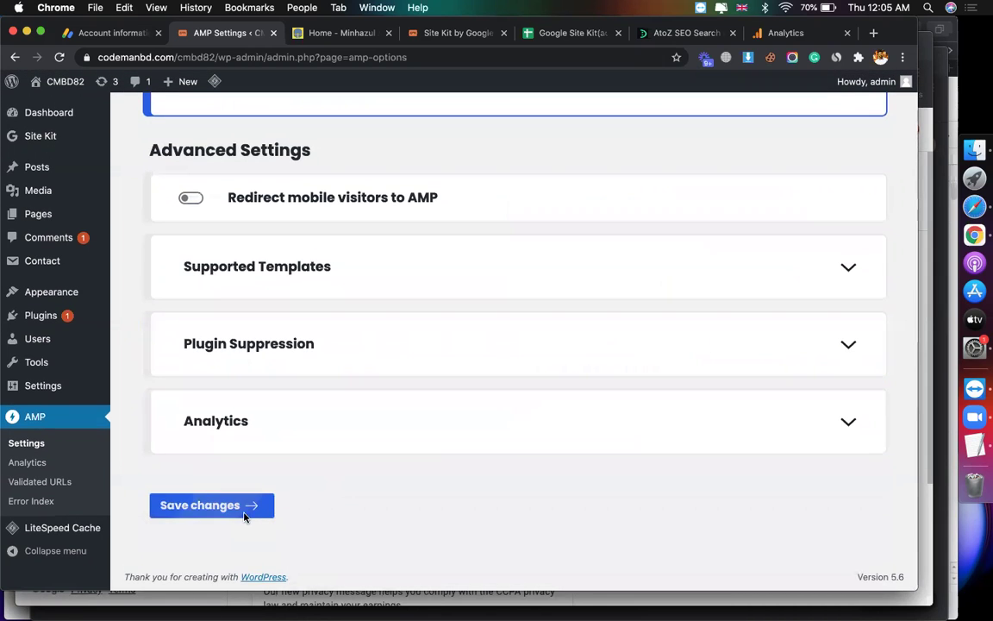
{"action": "left_click", "coordinate": [246, 509]}
{"action": "scroll", "coordinate": [376, 501], "scroll_direction": "up", "scroll_amount": 5}
{"action": "scroll", "coordinate": [373, 435], "scroll_direction": "down", "scroll_amount": 5}
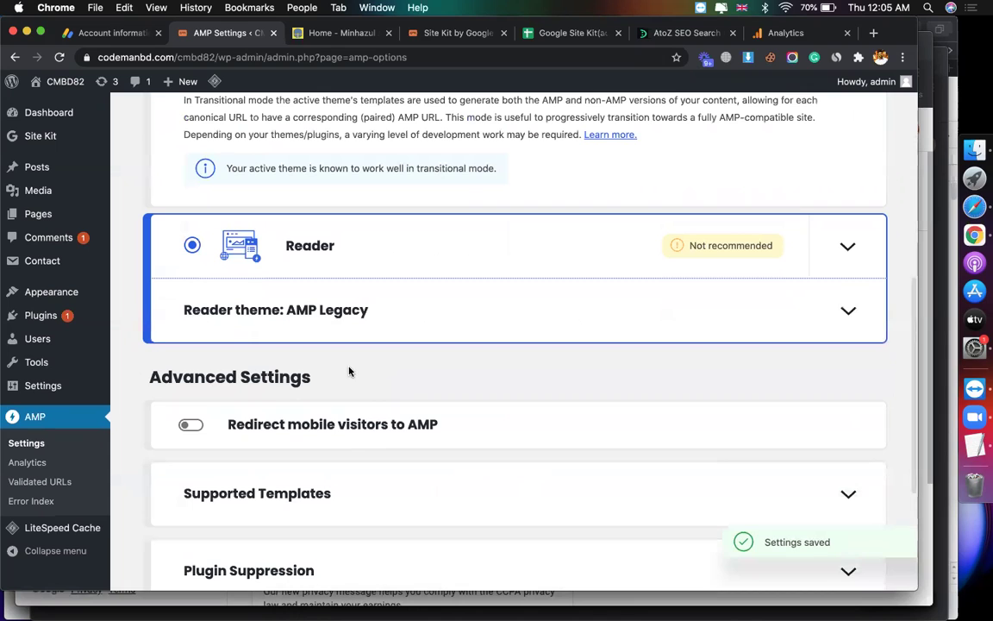
{"action": "scroll", "coordinate": [370, 403], "scroll_direction": "down", "scroll_amount": 5}
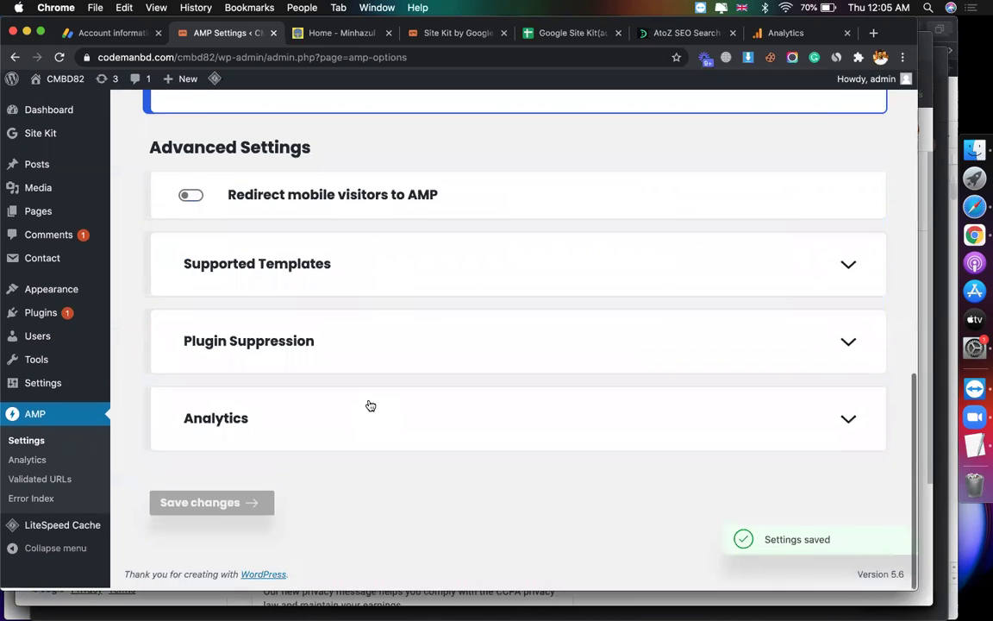
- Reopen the AMP configuration wizard from the reloaded settings and choose "Non-technically savvy or wanting a simpler setup" as the technical background
{"action": "left_click", "coordinate": [24, 443]}
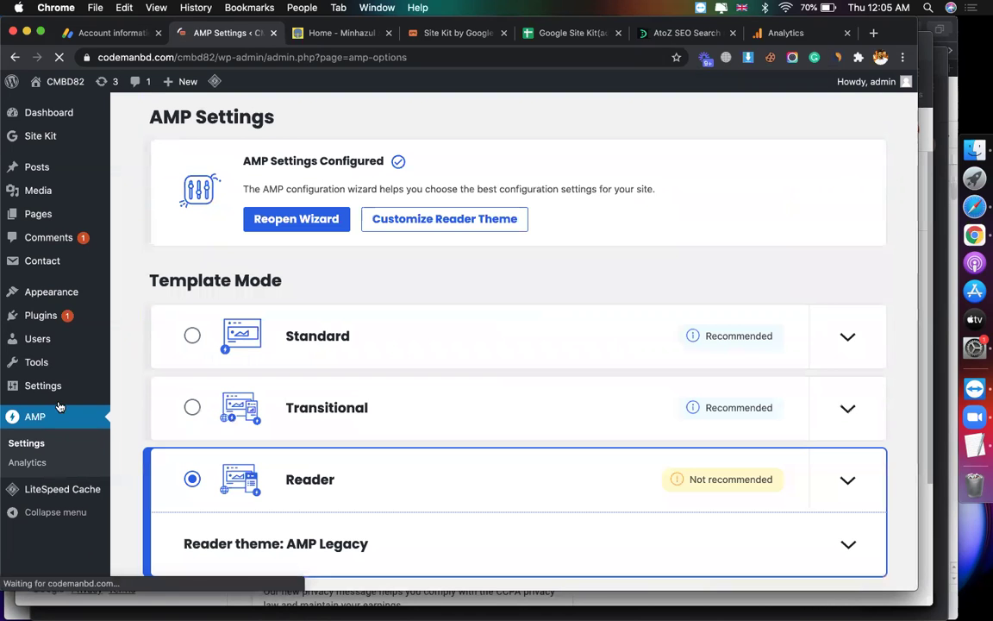
{"action": "left_click", "coordinate": [272, 226]}
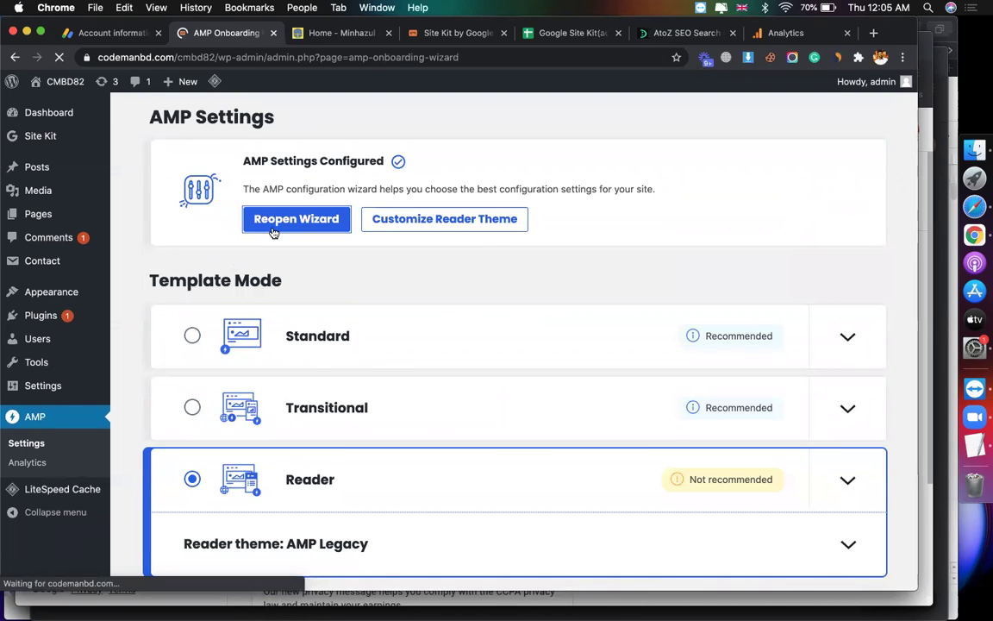
{"action": "left_click", "coordinate": [797, 552]}
{"action": "scroll", "coordinate": [552, 405], "scroll_direction": "down", "scroll_amount": 5}
{"action": "left_click", "coordinate": [559, 432]}
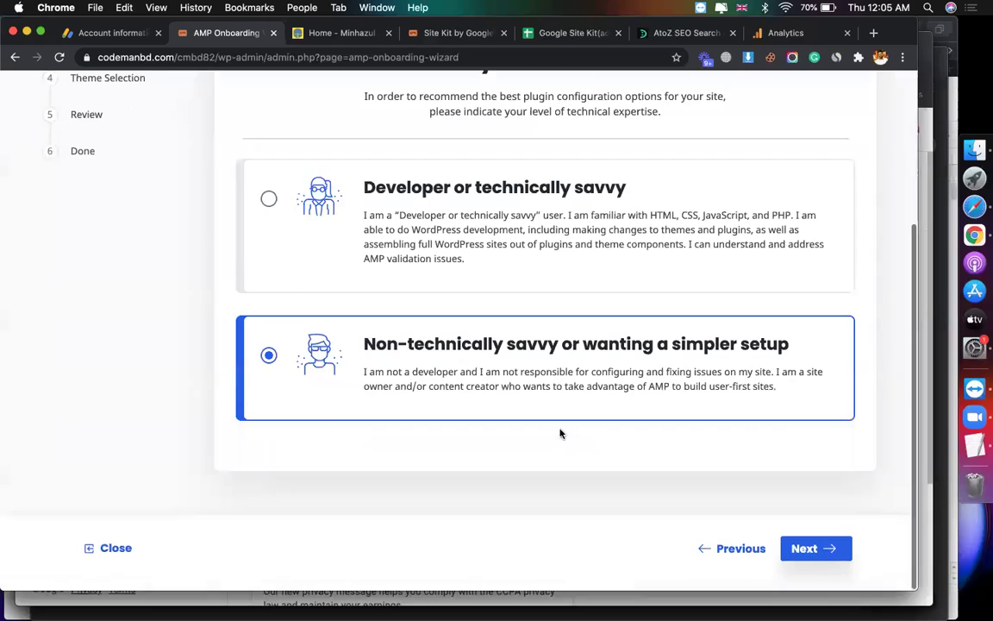
- Choose Reader on the wizard's Template Modes page and continue to Theme Selection
{"action": "left_click", "coordinate": [823, 556]}
{"action": "scroll", "coordinate": [443, 400], "scroll_direction": "down", "scroll_amount": 3}
{"action": "left_click", "coordinate": [446, 431]}
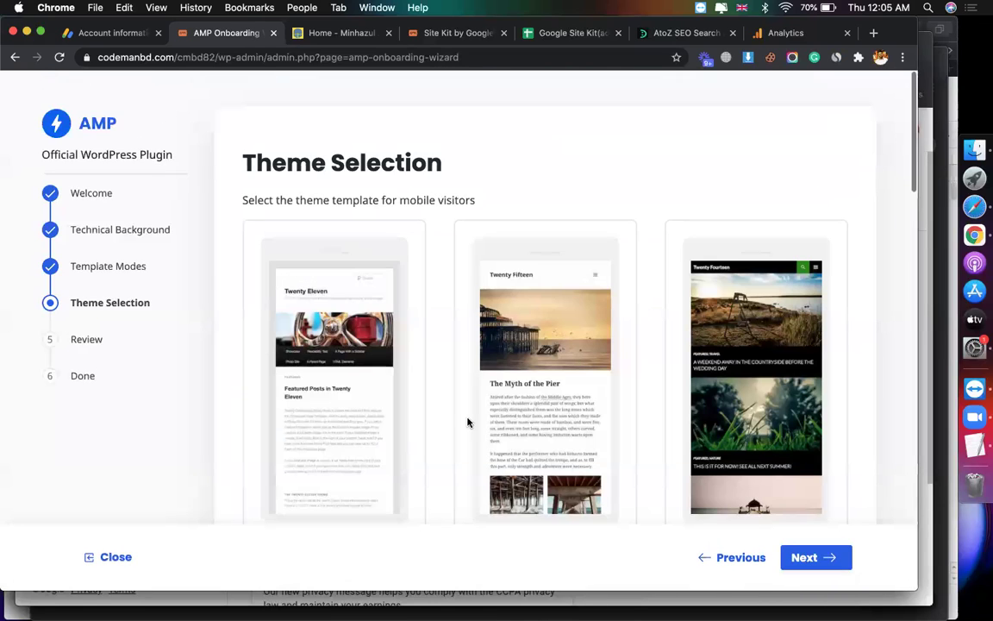
- Browse the theme templates for mobile visitors and select Twenty Sixteen
{"action": "scroll", "coordinate": [431, 397], "scroll_direction": "down", "scroll_amount": 3}
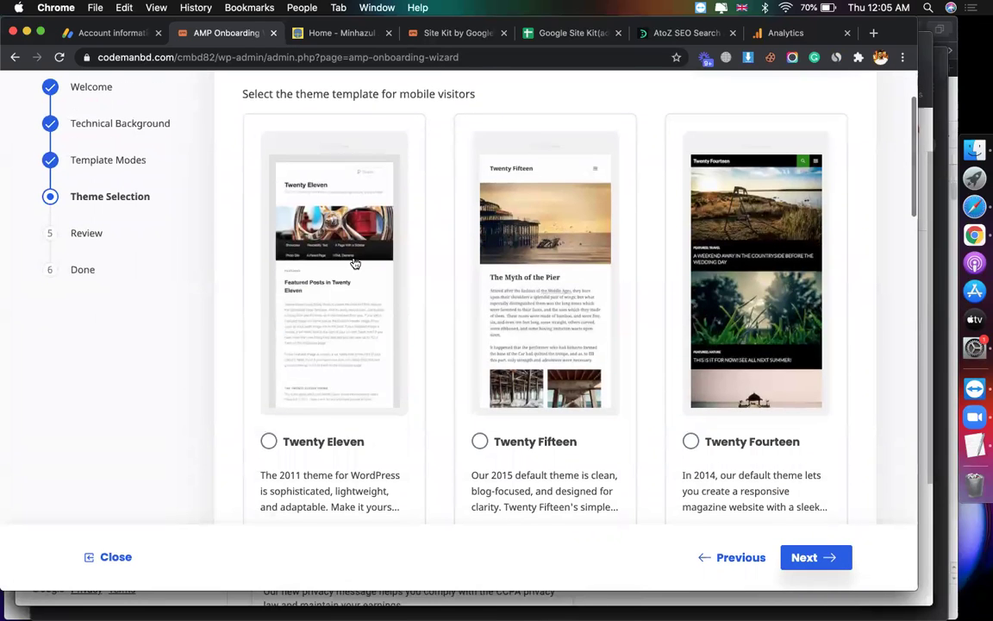
{"action": "scroll", "coordinate": [354, 344], "scroll_direction": "up", "scroll_amount": 3}
{"action": "scroll", "coordinate": [354, 344], "scroll_direction": "down", "scroll_amount": 1}
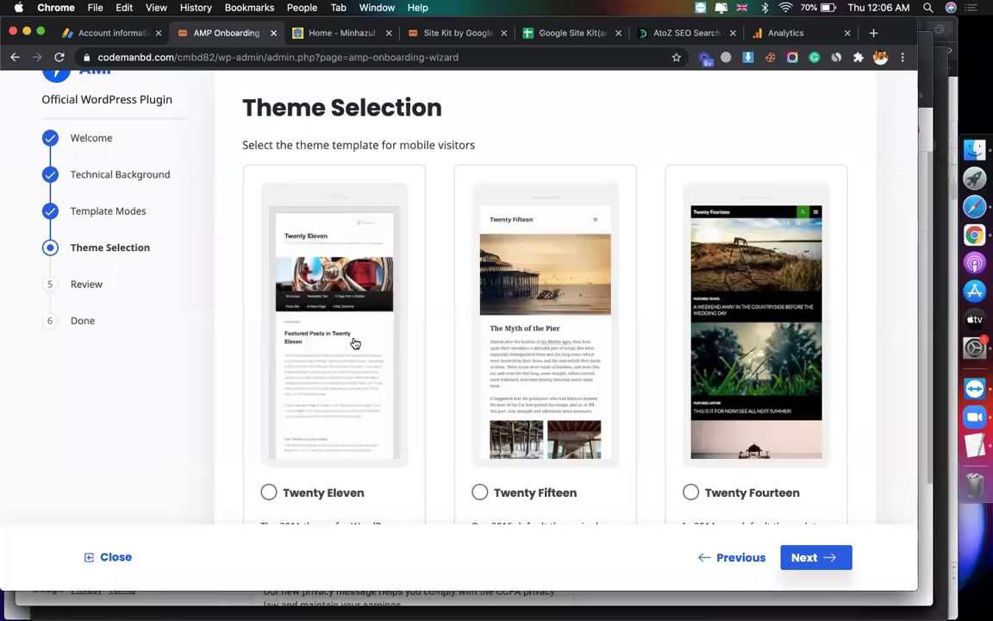
{"action": "scroll", "coordinate": [354, 343], "scroll_direction": "down", "scroll_amount": 2}
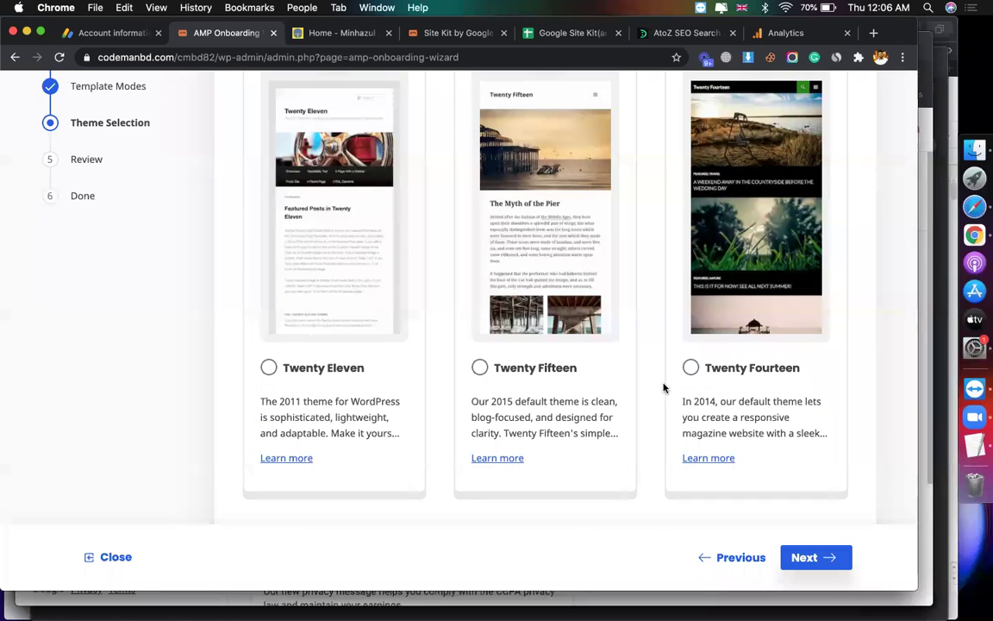
{"action": "scroll", "coordinate": [663, 386], "scroll_direction": "down", "scroll_amount": 5}
{"action": "scroll", "coordinate": [729, 366], "scroll_direction": "down", "scroll_amount": 2}
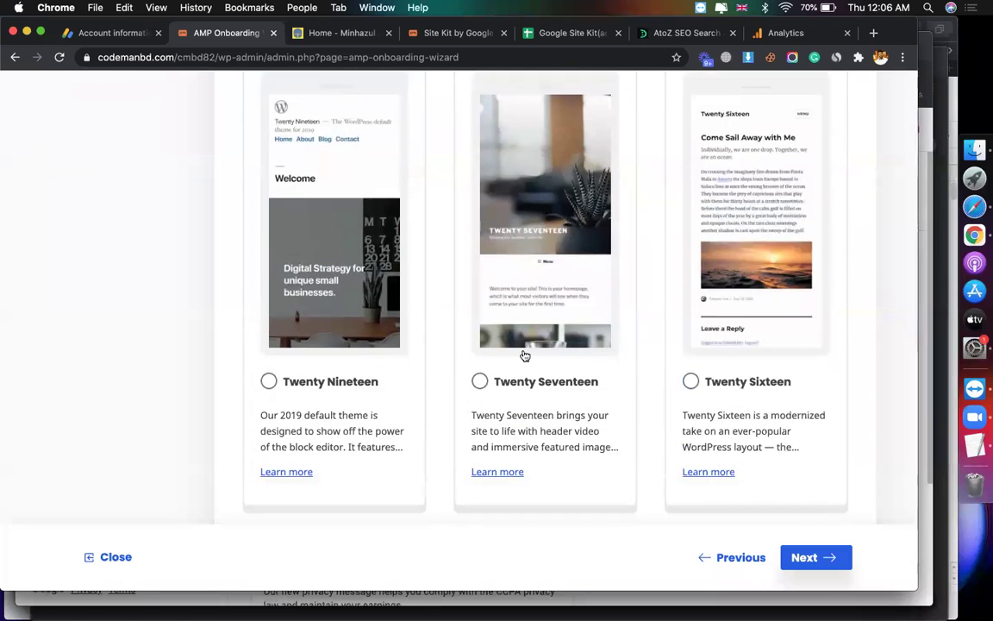
{"action": "scroll", "coordinate": [523, 354], "scroll_direction": "up", "scroll_amount": 3}
{"action": "scroll", "coordinate": [817, 314], "scroll_direction": "down", "scroll_amount": 3}
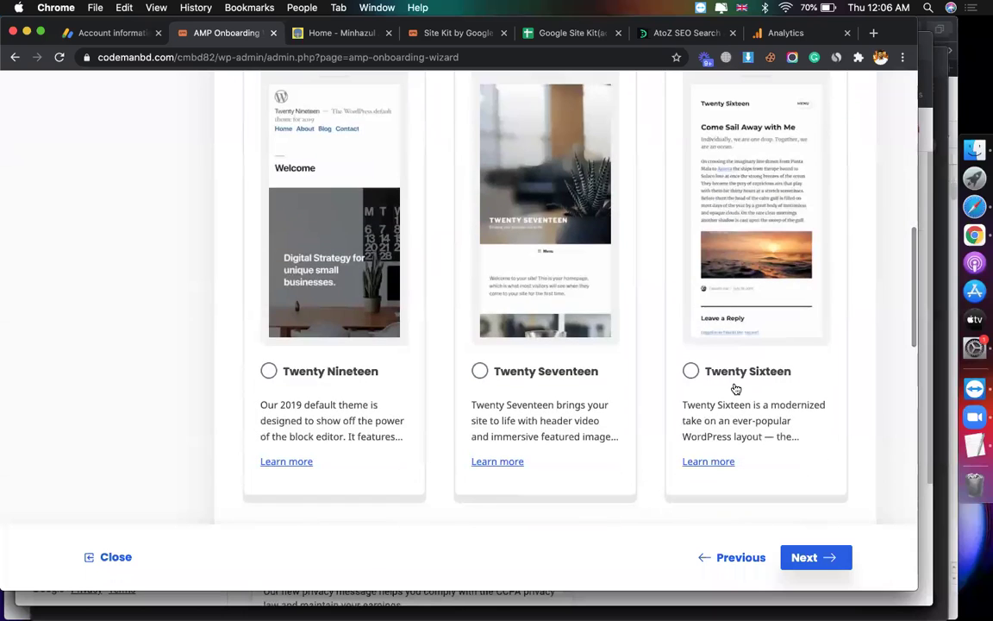
{"action": "left_click", "coordinate": [738, 386]}
- Compare the selected Twenty Sixteen theme with the other theme templates on the Theme Selection page
{"action": "scroll", "coordinate": [741, 293], "scroll_direction": "up", "scroll_amount": 2}
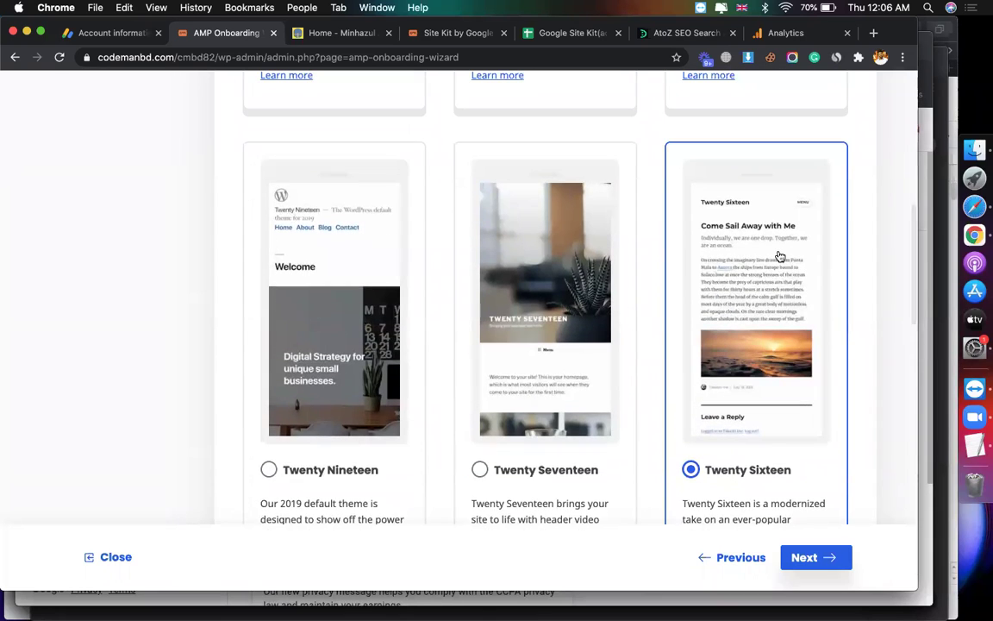
{"action": "scroll", "coordinate": [778, 257], "scroll_direction": "up", "scroll_amount": 8}
{"action": "scroll", "coordinate": [518, 354], "scroll_direction": "down", "scroll_amount": 5}
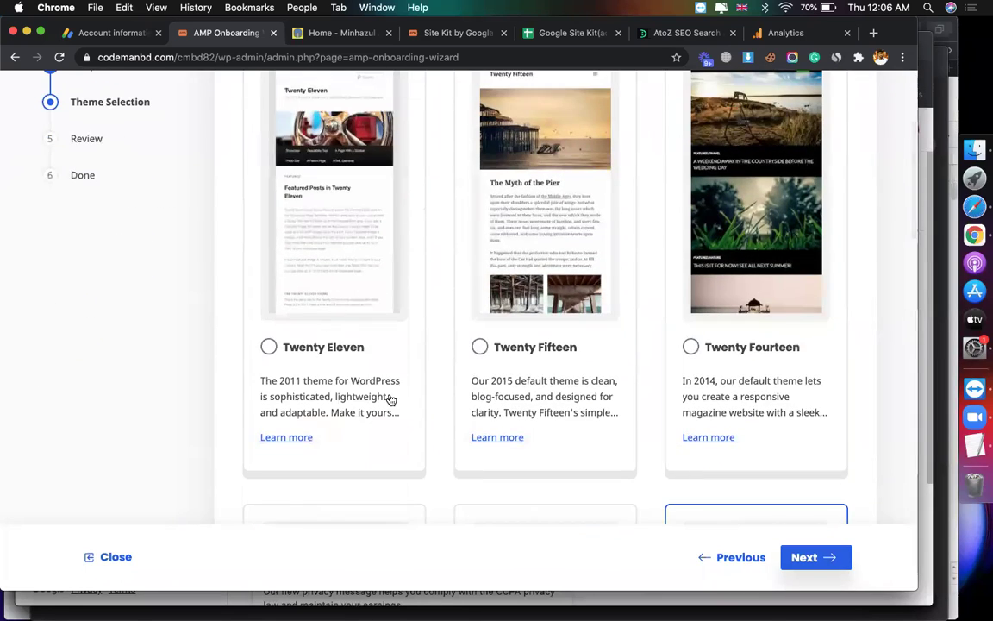
{"action": "scroll", "coordinate": [422, 353], "scroll_direction": "down", "scroll_amount": 2}
{"action": "scroll", "coordinate": [604, 371], "scroll_direction": "down", "scroll_amount": 10}
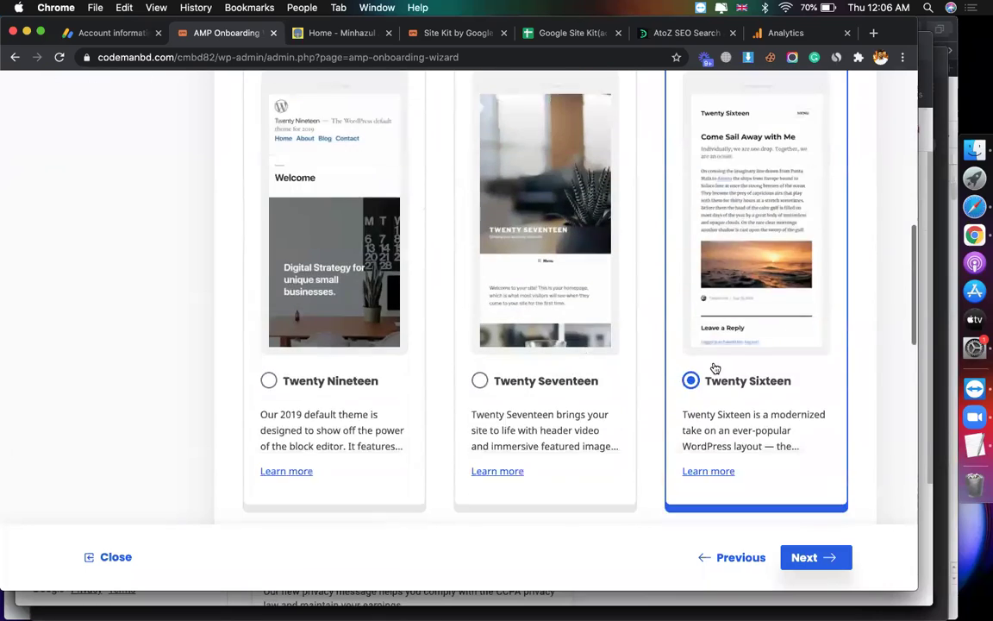
{"action": "scroll", "coordinate": [680, 342], "scroll_direction": "down", "scroll_amount": 1}
{"action": "scroll", "coordinate": [725, 182], "scroll_direction": "up", "scroll_amount": 2}
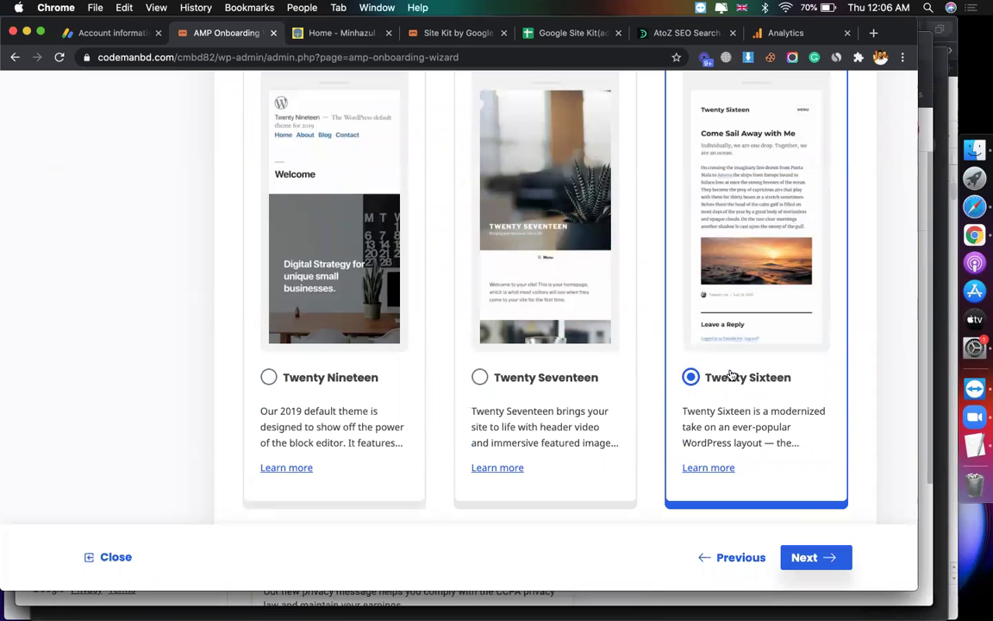
{"action": "scroll", "coordinate": [741, 362], "scroll_direction": "up", "scroll_amount": 1}
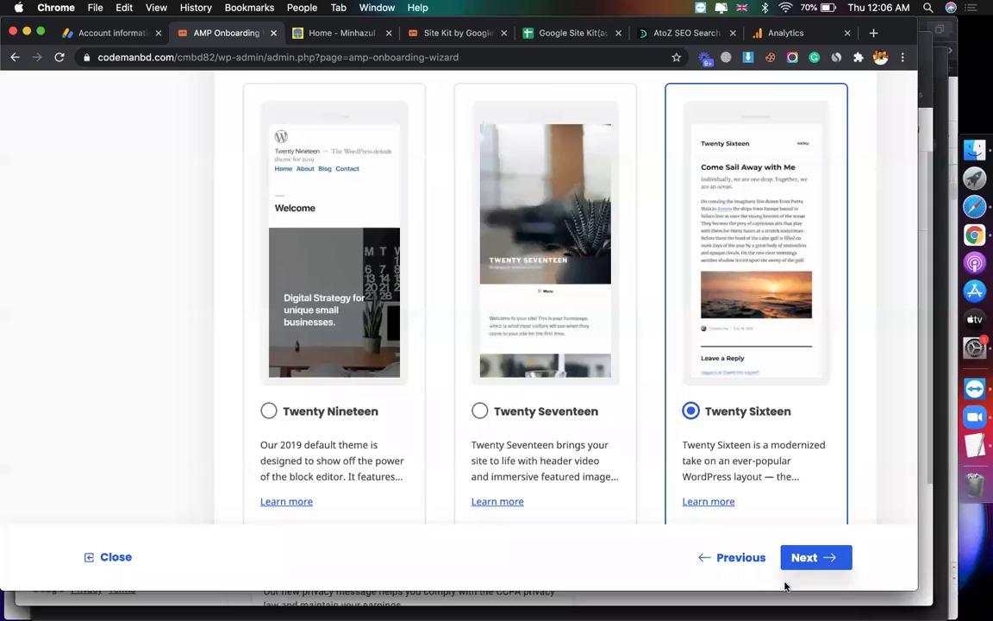
- Continue past Theme Selection, check the Reader mode summary on the Review page and complete the AMP onboarding wizard
{"action": "left_click", "coordinate": [807, 558]}
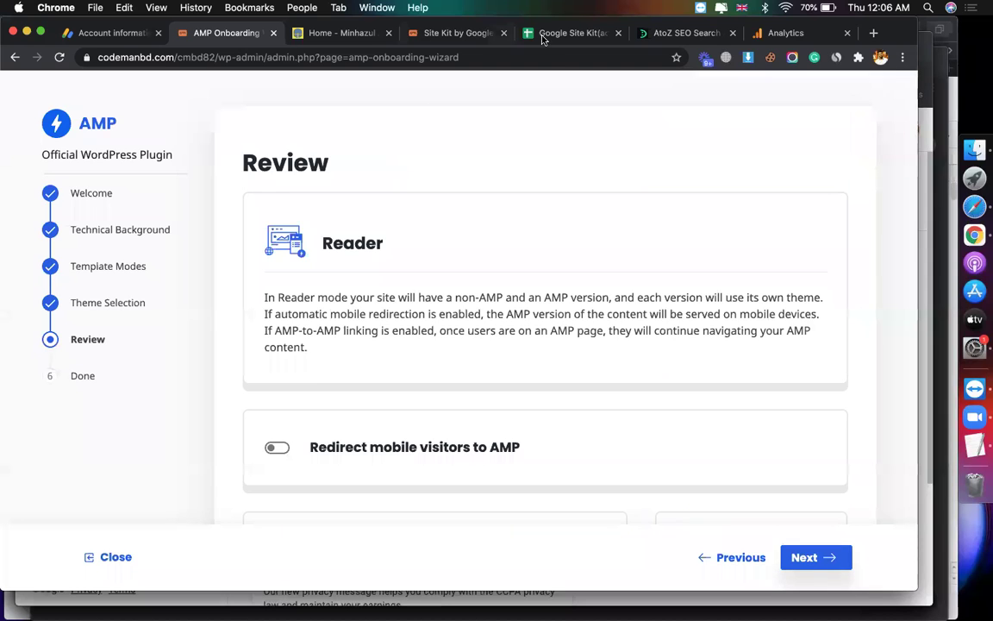
{"action": "left_click", "coordinate": [563, 36]}
{"action": "key", "text": "Down"}
{"action": "key", "text": "Down"}
{"action": "key", "text": "Down"}
{"action": "left_click", "coordinate": [223, 33]}
{"action": "scroll", "coordinate": [637, 428], "scroll_direction": "down", "scroll_amount": 5}
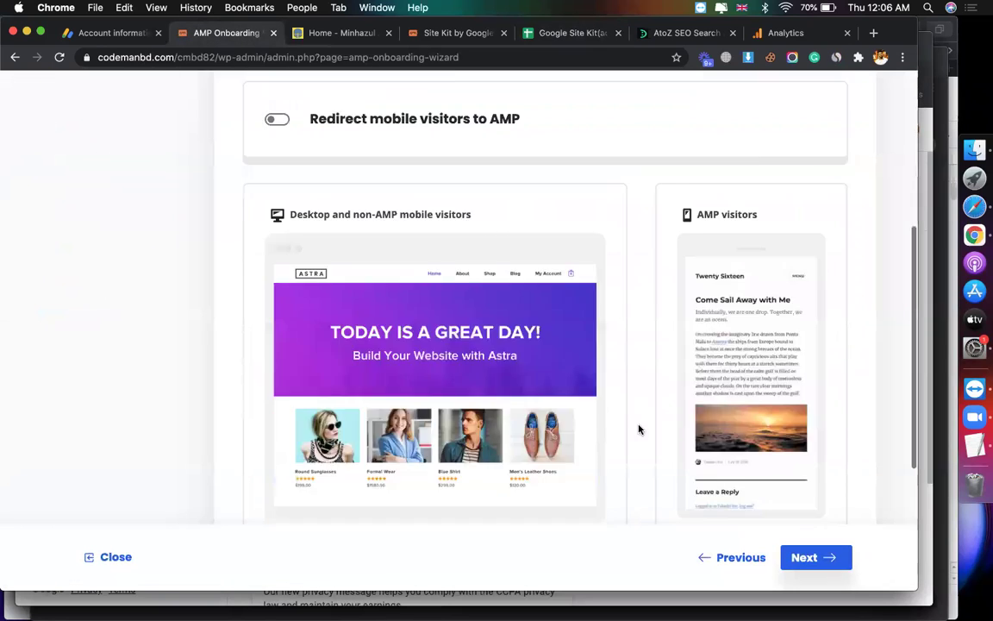
{"action": "left_click", "coordinate": [794, 557]}
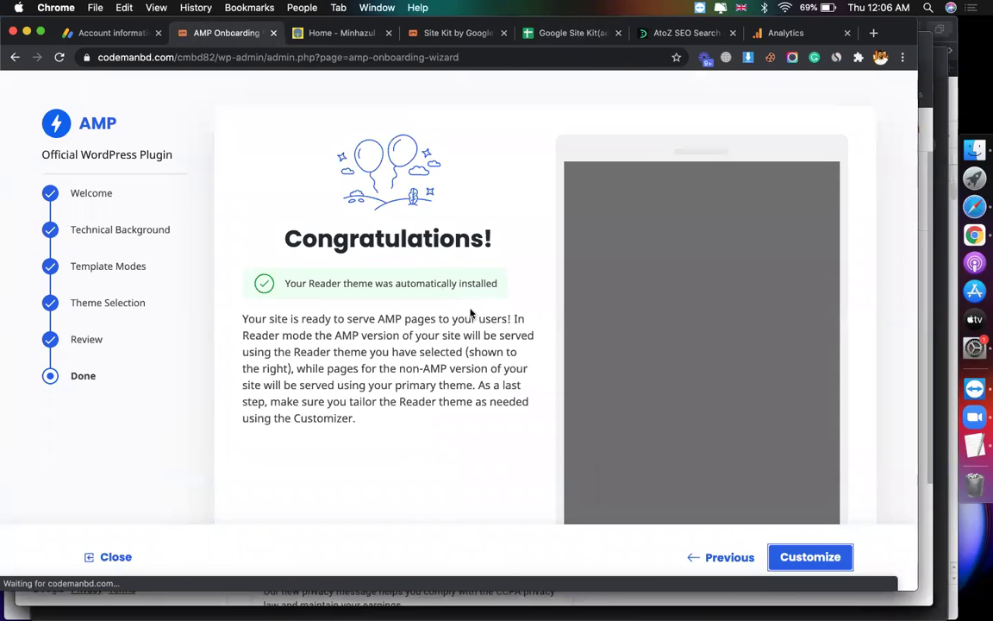
- Open the Colors settings in the Customizer for the AMP version and look over the post preview
{"action": "left_click", "coordinate": [436, 32]}
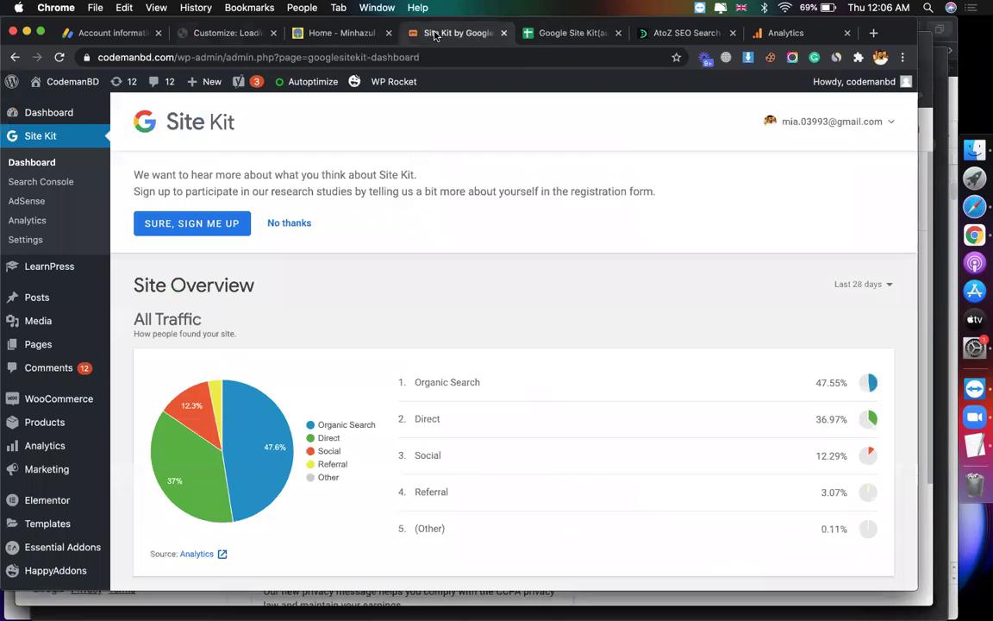
{"action": "left_click", "coordinate": [360, 33]}
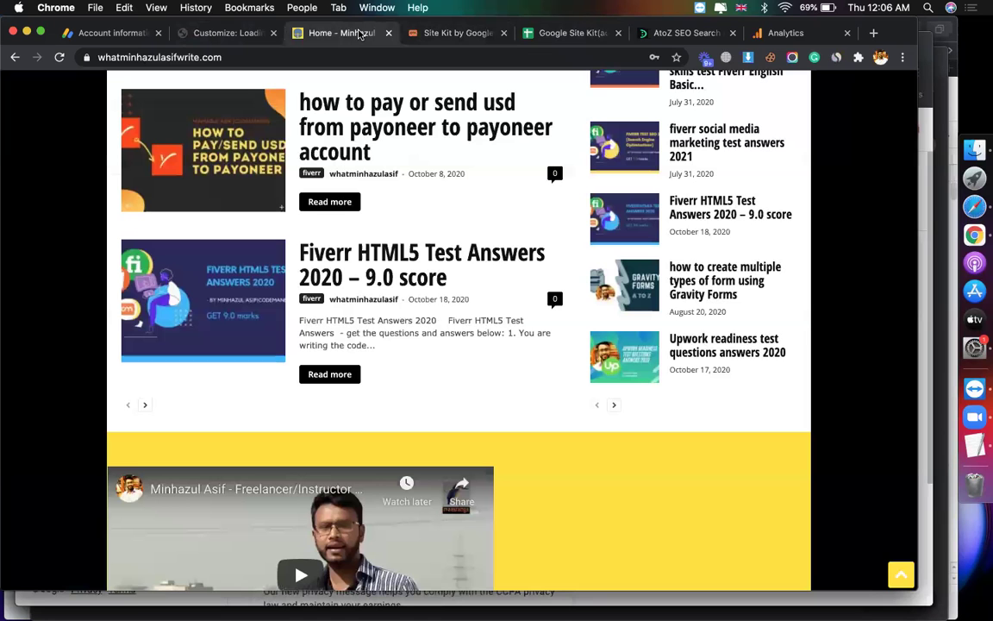
{"action": "left_click", "coordinate": [233, 34]}
{"action": "left_click", "coordinate": [99, 252]}
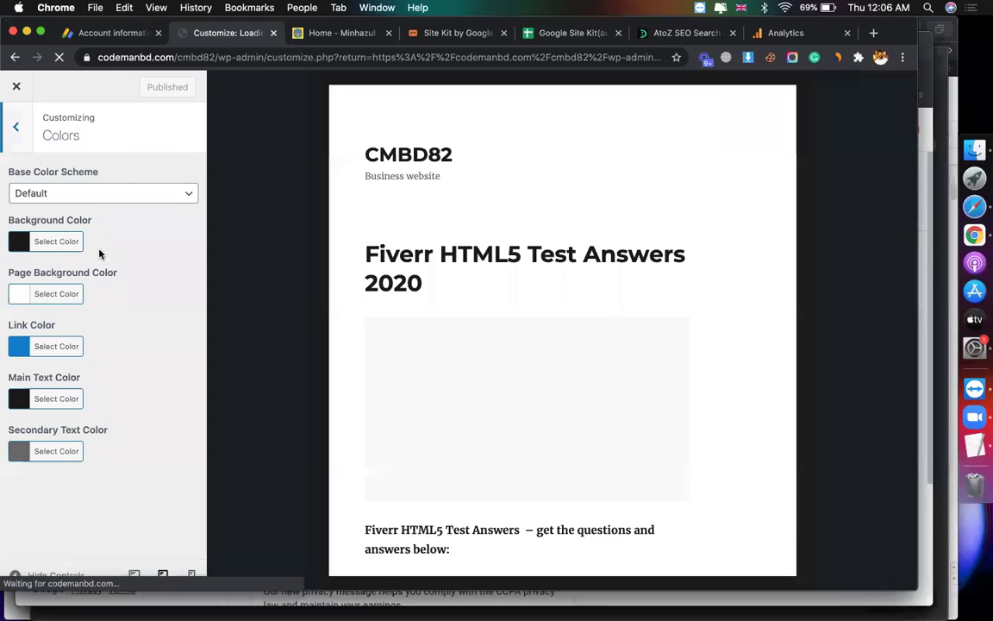
{"action": "scroll", "coordinate": [442, 362], "scroll_direction": "down", "scroll_amount": 3}
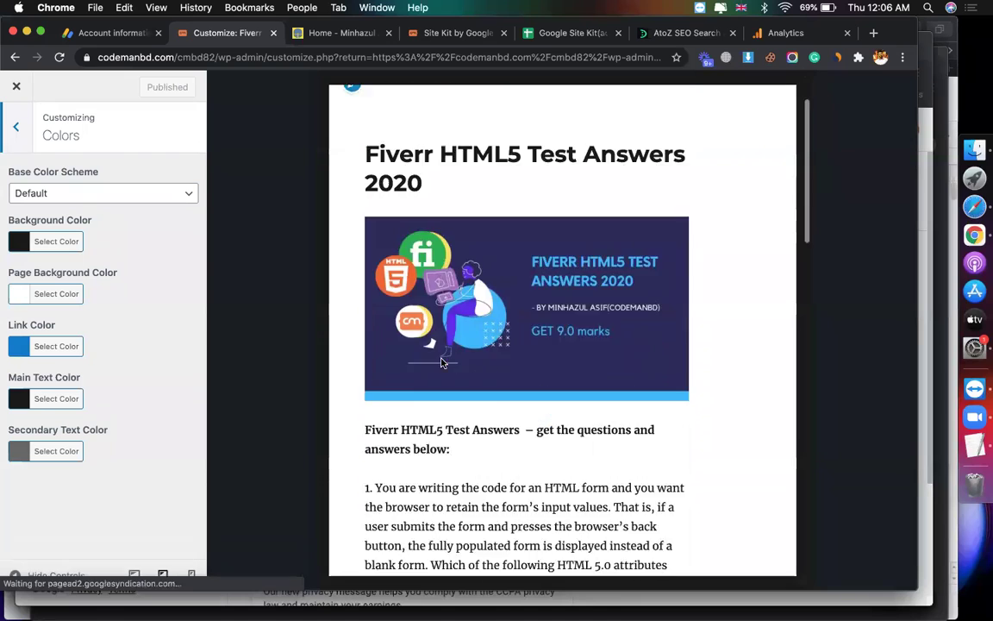
{"action": "scroll", "coordinate": [441, 362], "scroll_direction": "down", "scroll_amount": 3}
{"action": "scroll", "coordinate": [441, 362], "scroll_direction": "up", "scroll_amount": 5}
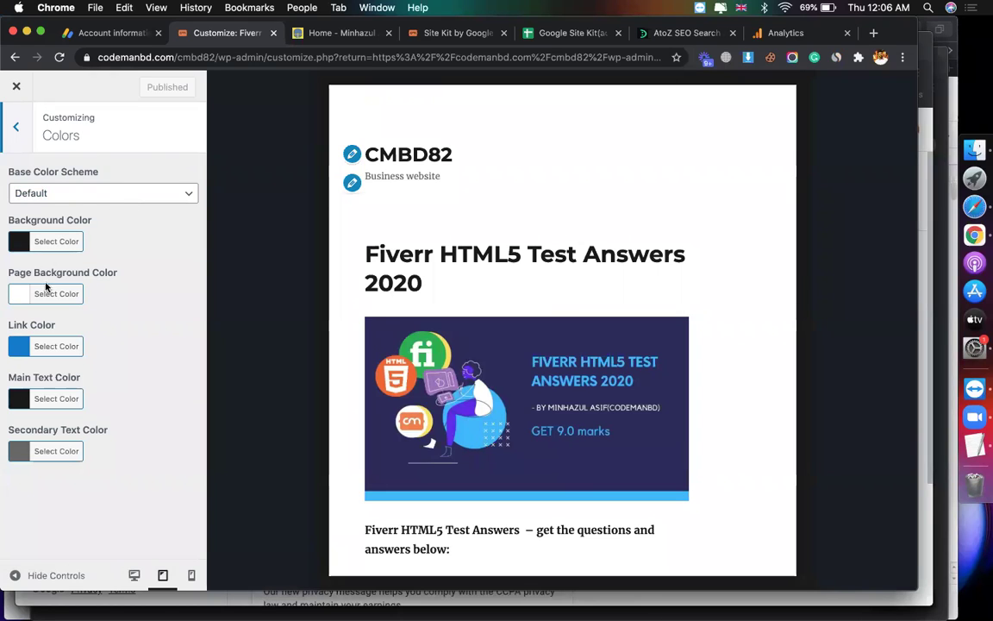
- Set the Link Color to the preset green swatch, check the links in the preview and publish the AMP Customizer changes
{"action": "left_click", "coordinate": [29, 348]}
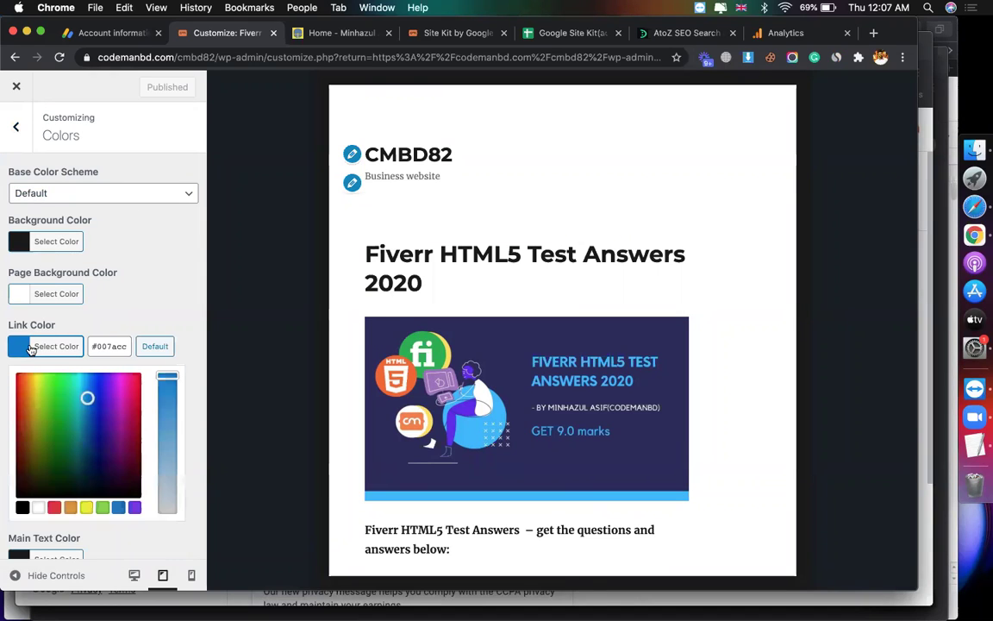
{"action": "left_click", "coordinate": [102, 507]}
{"action": "left_click", "coordinate": [163, 260]}
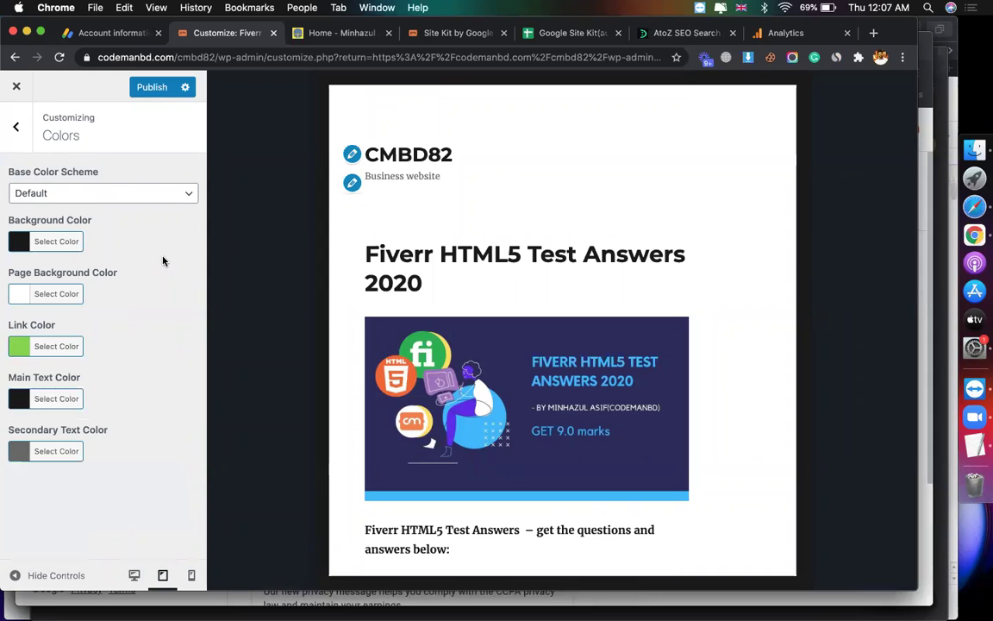
{"action": "scroll", "coordinate": [408, 279], "scroll_direction": "down", "scroll_amount": 2}
{"action": "scroll", "coordinate": [408, 280], "scroll_direction": "down", "scroll_amount": 10}
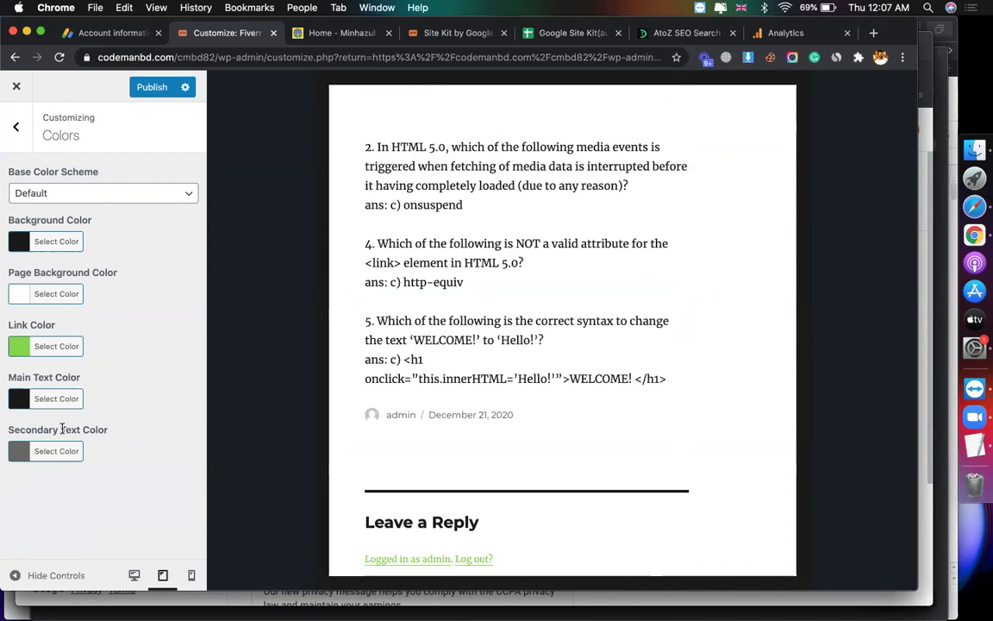
{"action": "left_click", "coordinate": [15, 127]}
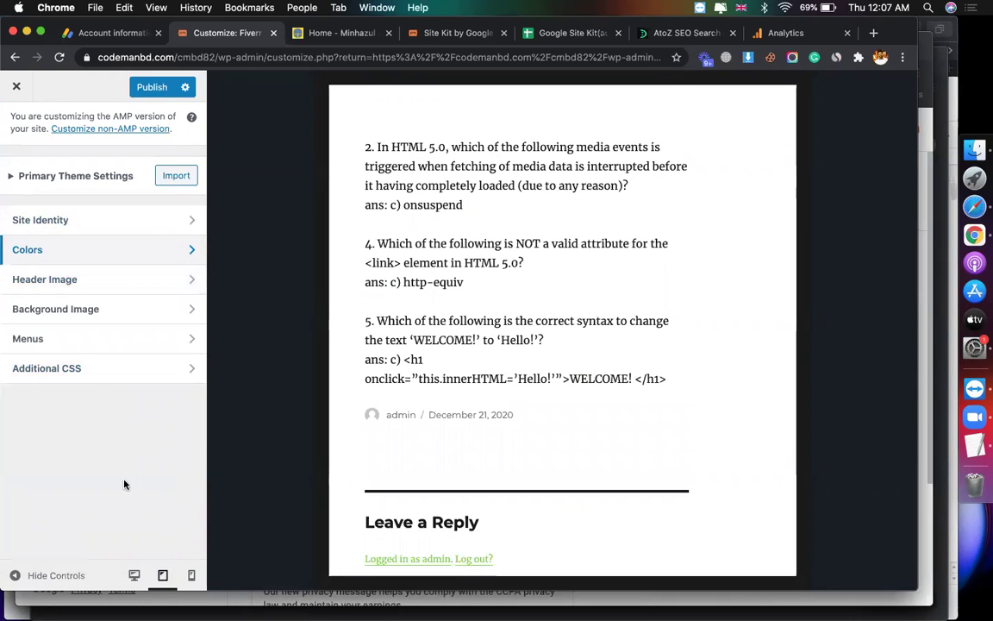
{"action": "left_click", "coordinate": [149, 87]}
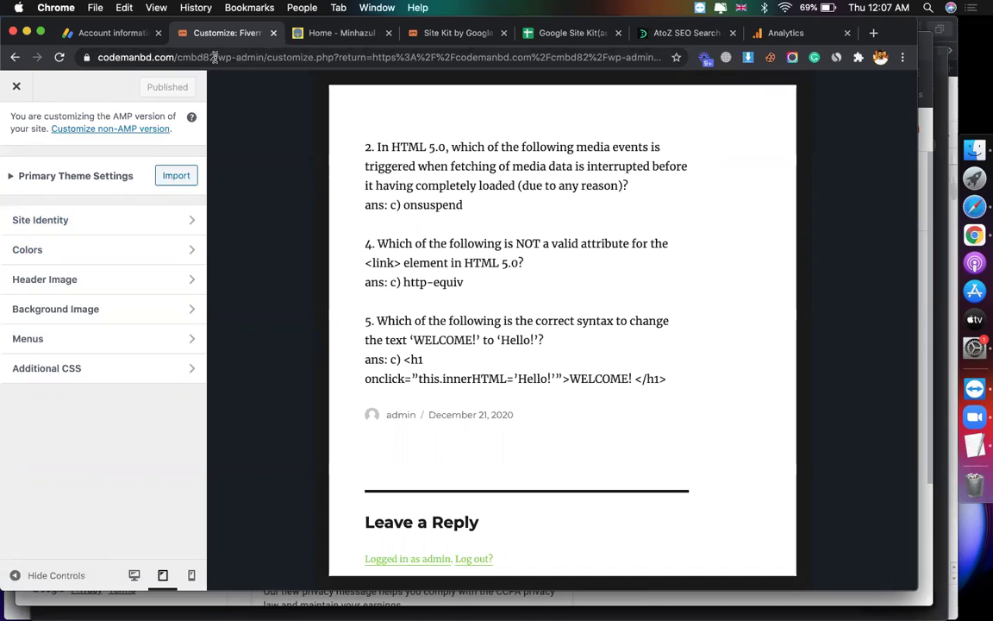
- Open the site's home page at codemanbd.com/cmbd82 in a new browser tab and examine its regular, non-AMP layout
{"action": "left_click_drag", "start_coordinate": [215, 57], "coordinate": [25, 53]}
{"action": "key", "text": "super+c"}
{"action": "key", "text": "super+t"}
{"action": "key", "text": "super+v"}
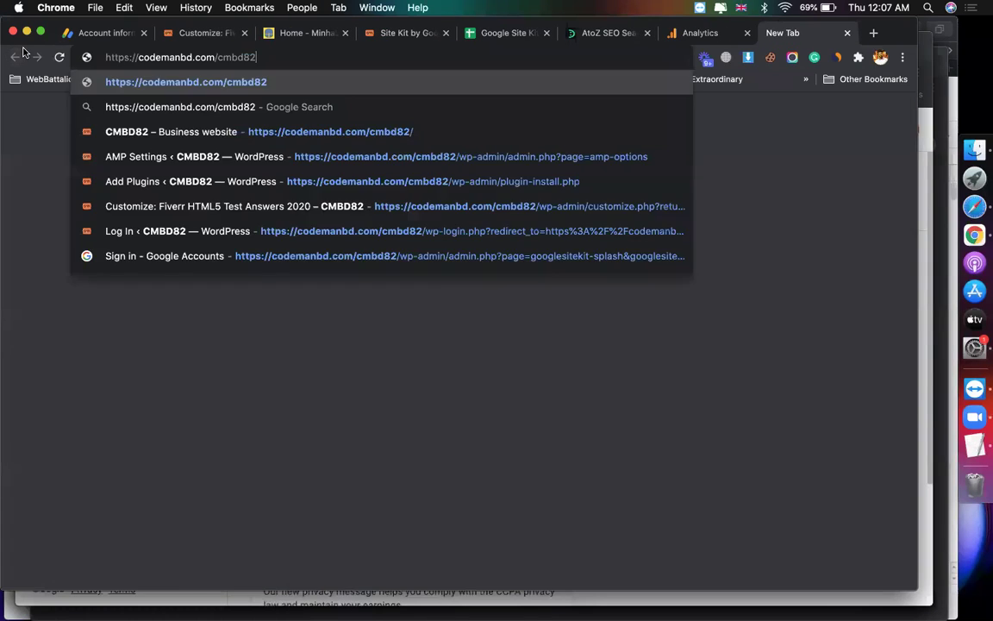
{"action": "key", "text": "Return"}
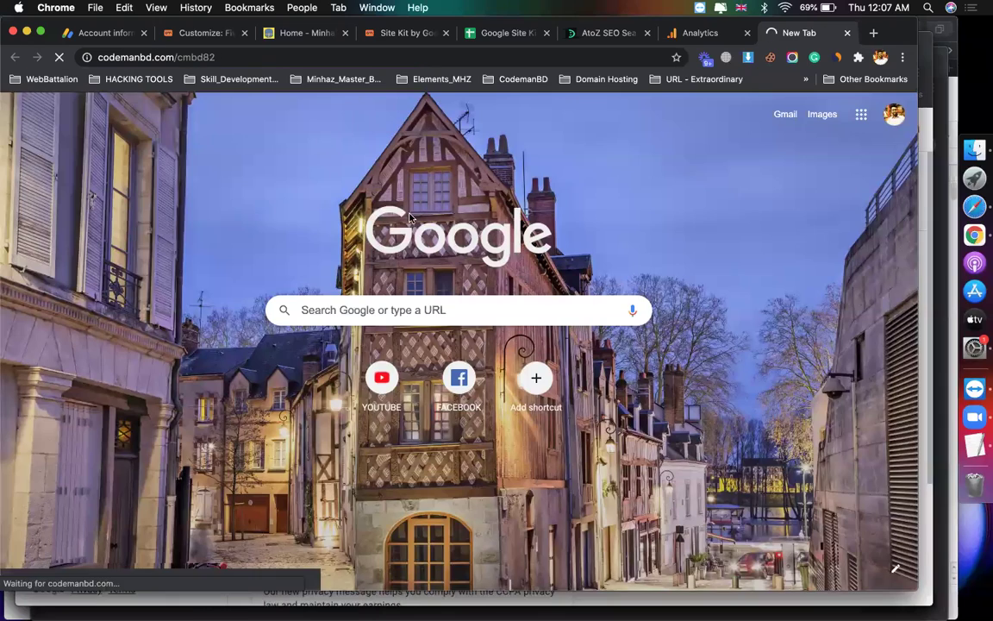
{"action": "scroll", "coordinate": [648, 402], "scroll_direction": "down", "scroll_amount": 2}
{"action": "scroll", "coordinate": [648, 403], "scroll_direction": "down", "scroll_amount": 5}
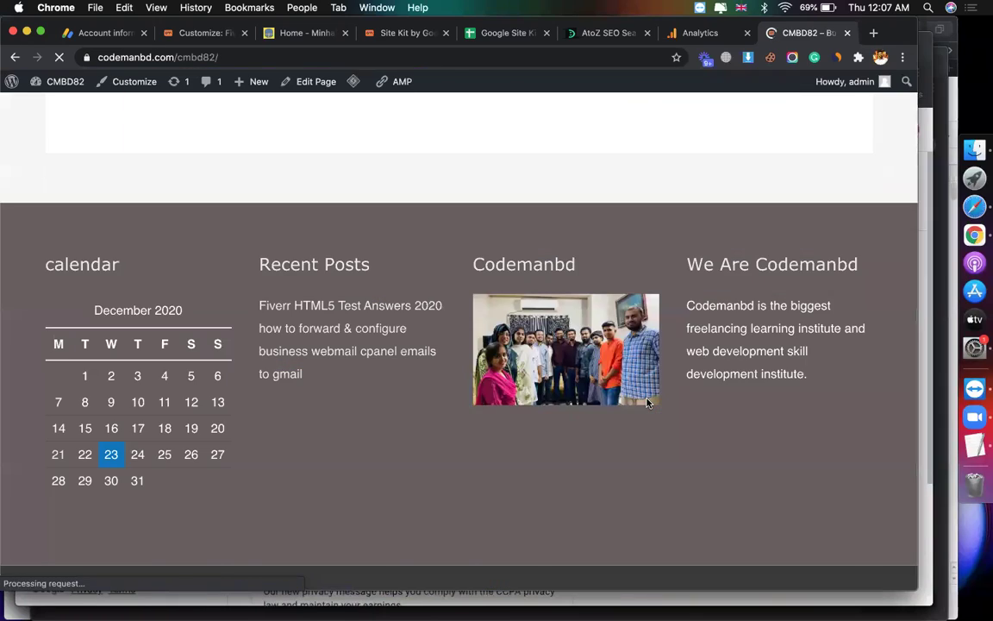
{"action": "scroll", "coordinate": [649, 403], "scroll_direction": "down", "scroll_amount": 8}
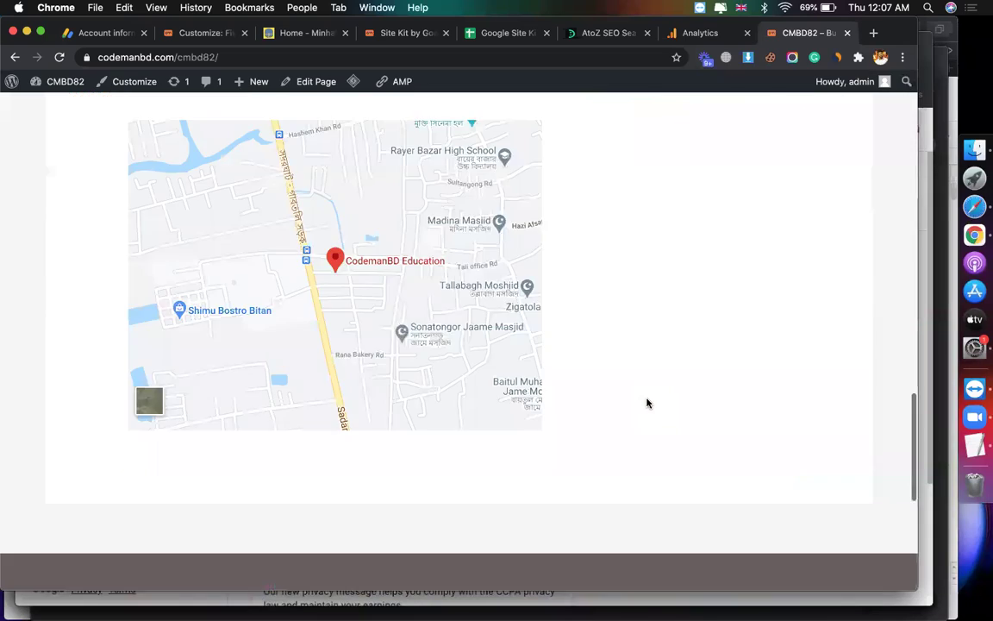
- Load the AMP version of the home page by adding ?amp to its address and review the whole page
{"action": "left_click", "coordinate": [332, 53]}
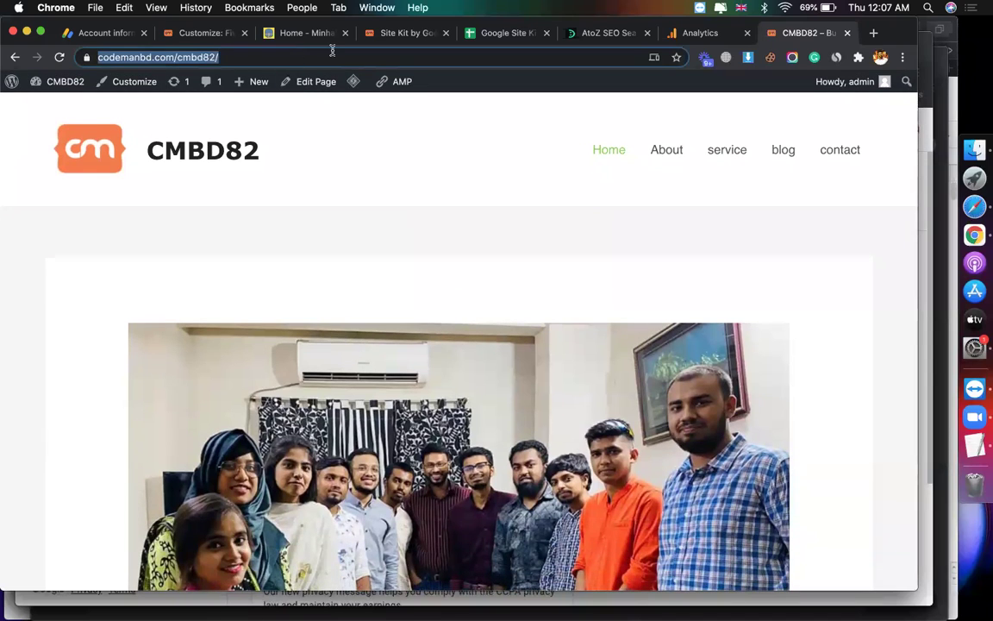
{"action": "left_click", "coordinate": [352, 53]}
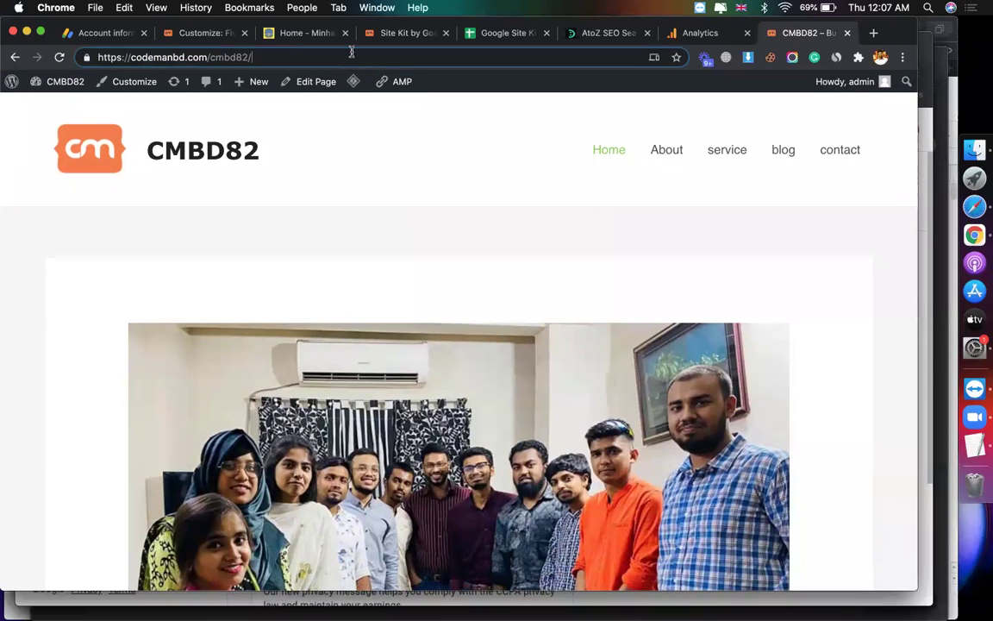
{"action": "type", "text": "?"}
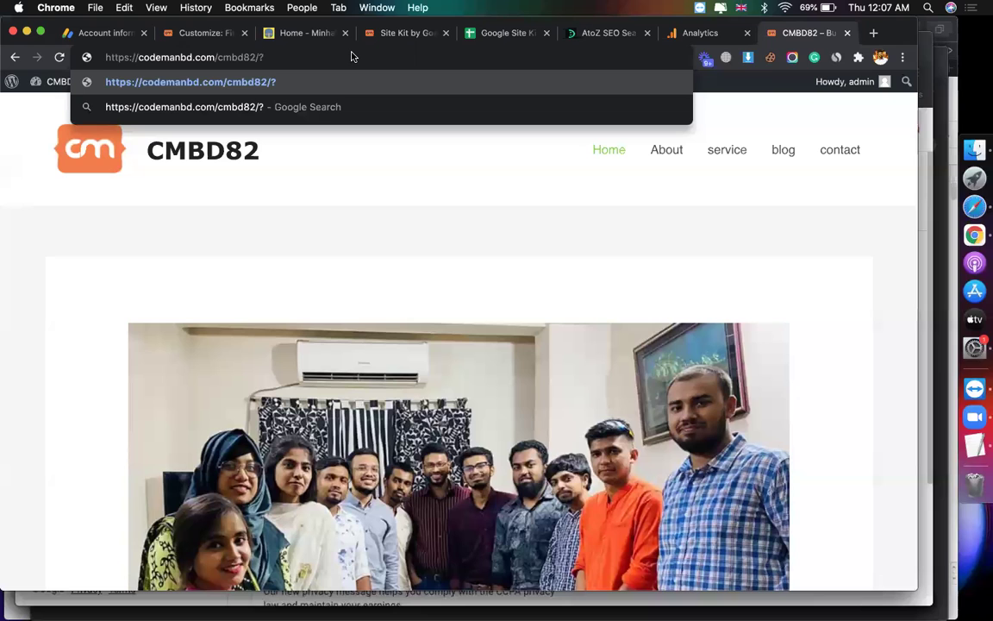
{"action": "type", "text": "amp"}
{"action": "key", "text": "Return"}
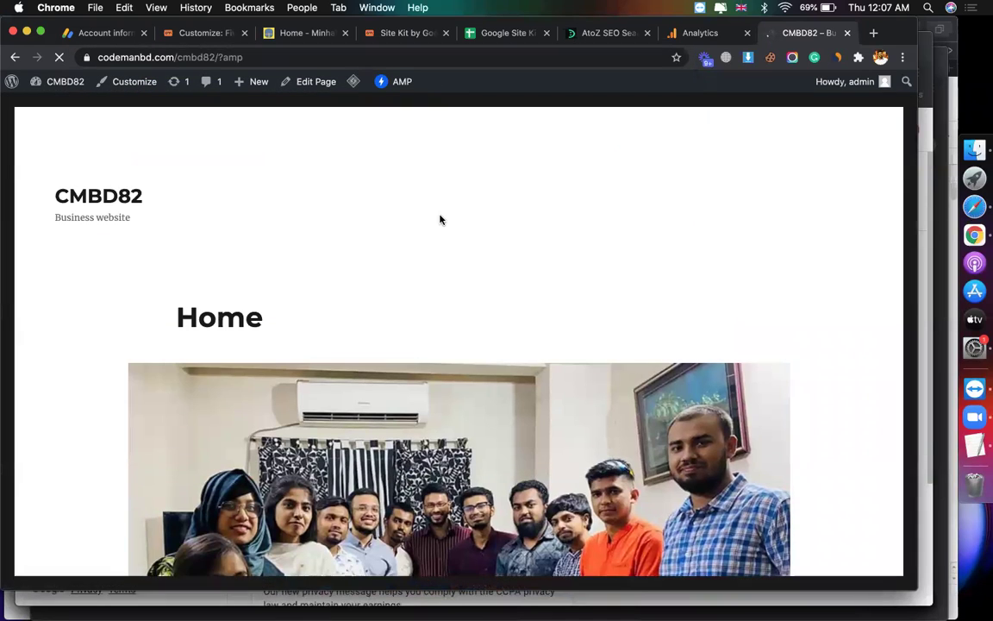
{"action": "scroll", "coordinate": [439, 220], "scroll_direction": "down", "scroll_amount": 5}
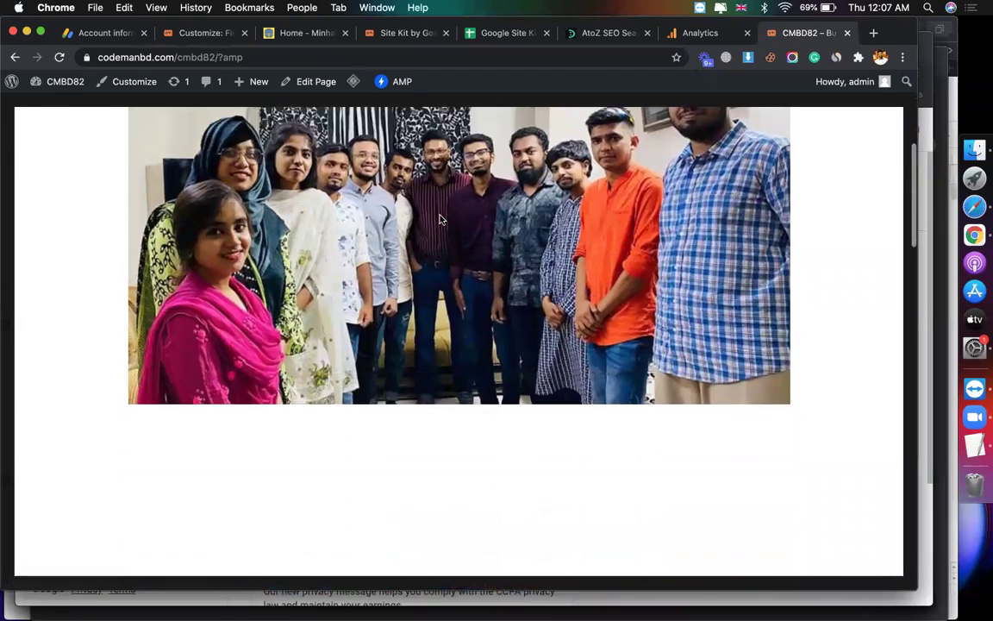
{"action": "scroll", "coordinate": [439, 220], "scroll_direction": "down", "scroll_amount": 8}
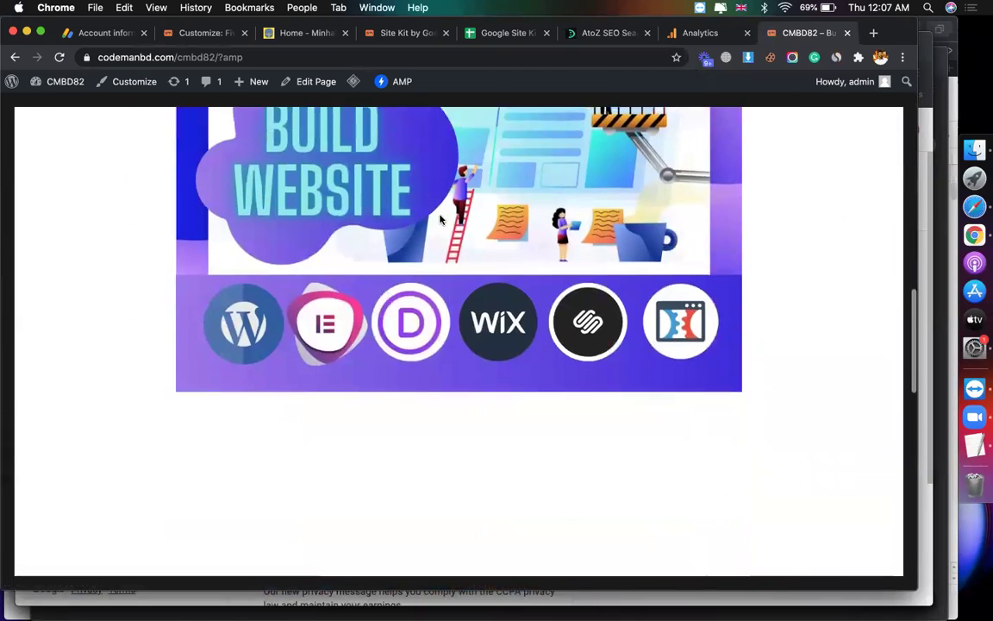
{"action": "scroll", "coordinate": [419, 357], "scroll_direction": "down", "scroll_amount": 8}
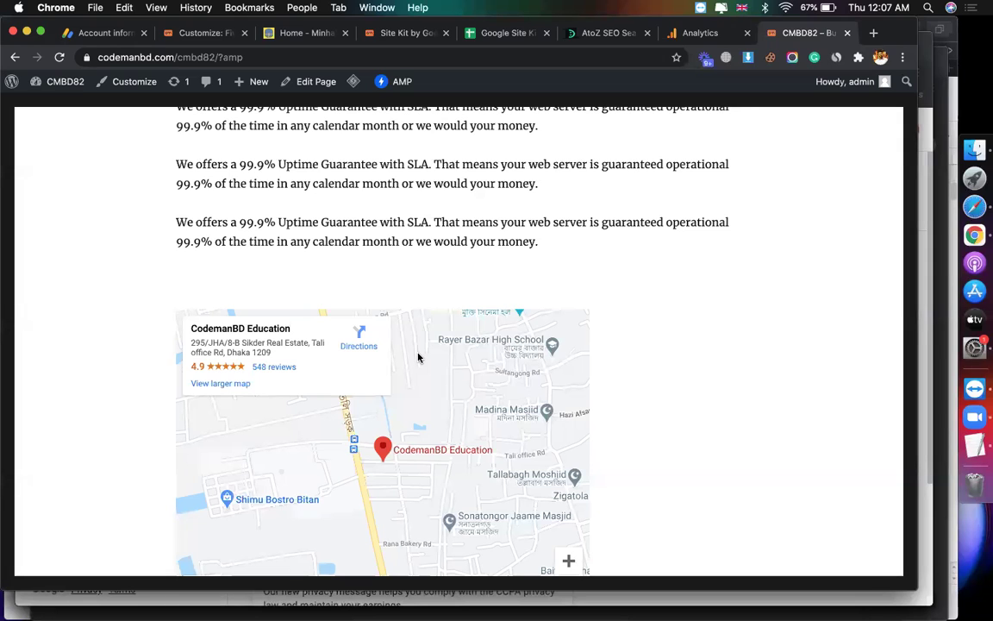
{"action": "scroll", "coordinate": [418, 357], "scroll_direction": "down", "scroll_amount": 5}
{"action": "scroll", "coordinate": [418, 357], "scroll_direction": "up", "scroll_amount": 20}
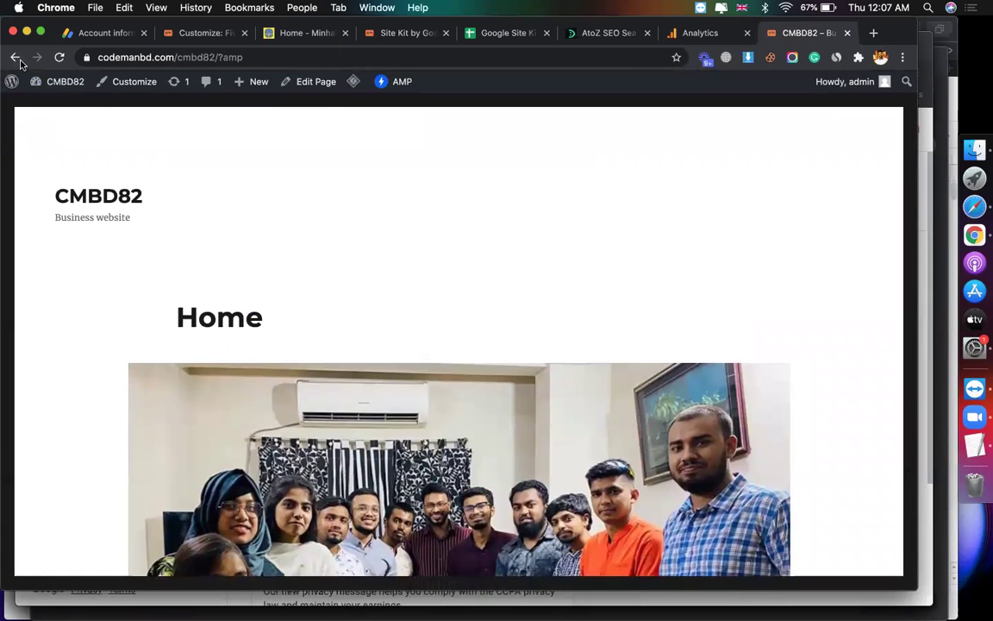
- Return to the regular home page, open the site's blog page and look over its posts
{"action": "left_click", "coordinate": [17, 58]}
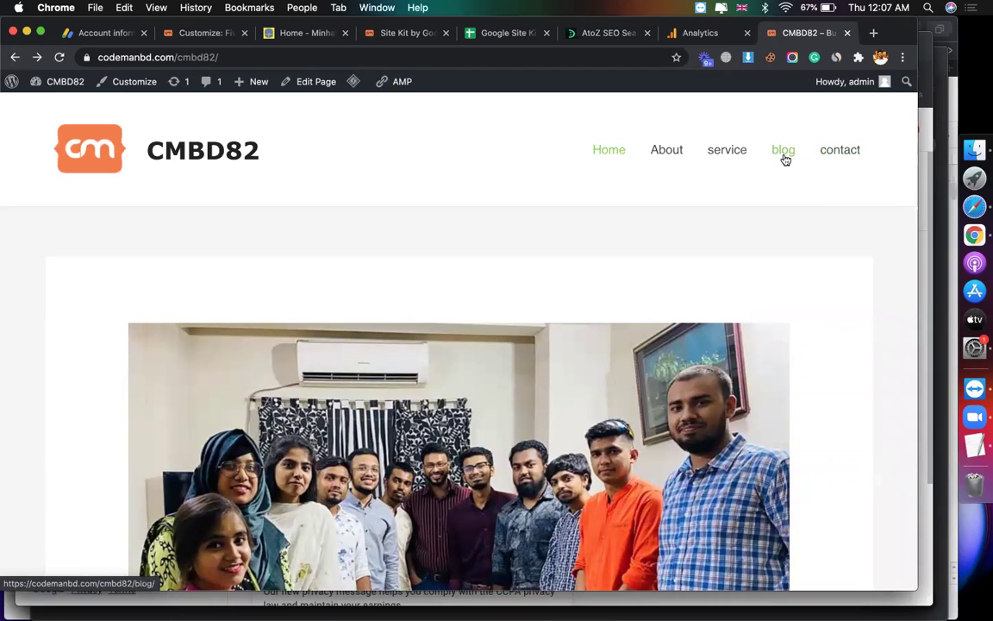
{"action": "left_click", "coordinate": [784, 158]}
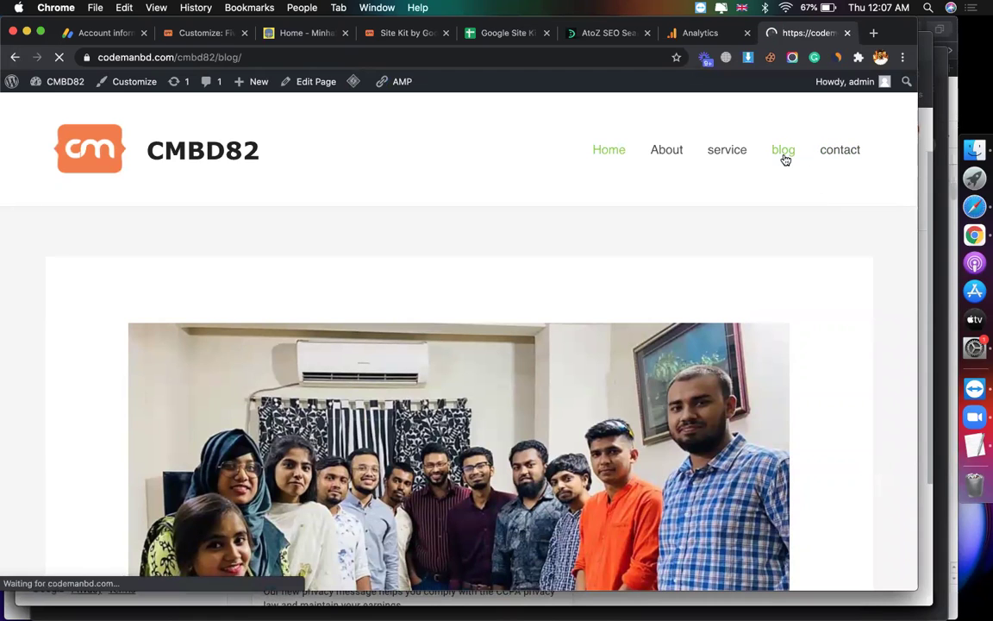
{"action": "scroll", "coordinate": [714, 224], "scroll_direction": "down", "scroll_amount": 5}
{"action": "scroll", "coordinate": [714, 224], "scroll_direction": "up", "scroll_amount": 5}
{"action": "scroll", "coordinate": [713, 225], "scroll_direction": "down", "scroll_amount": 1}
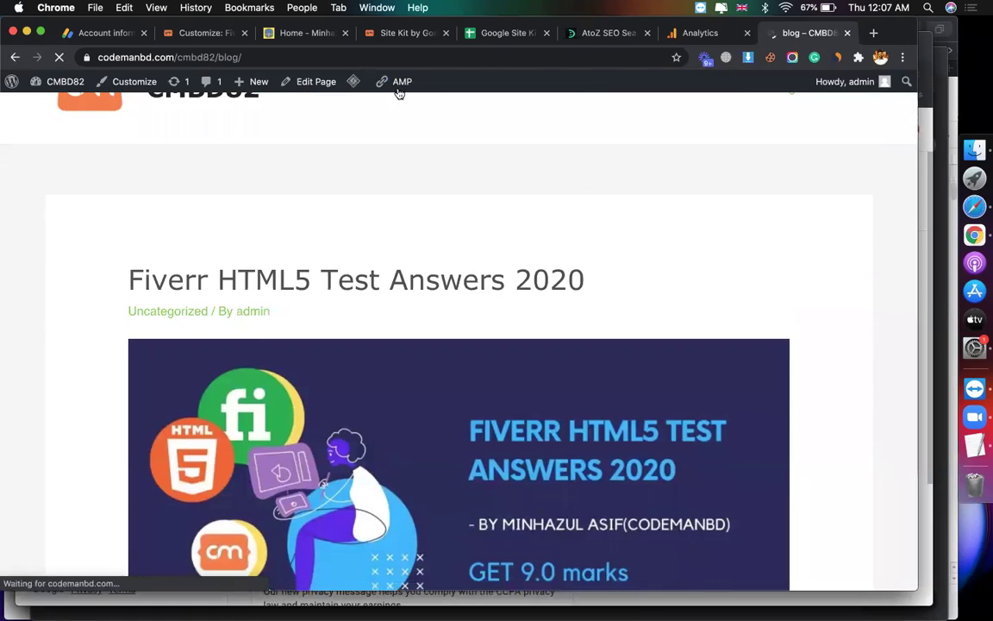
- Load the AMP version of the blog page by adding ?amp to its address and examine how its posts are laid out
{"action": "left_click", "coordinate": [316, 55]}
{"action": "left_click", "coordinate": [315, 55]}
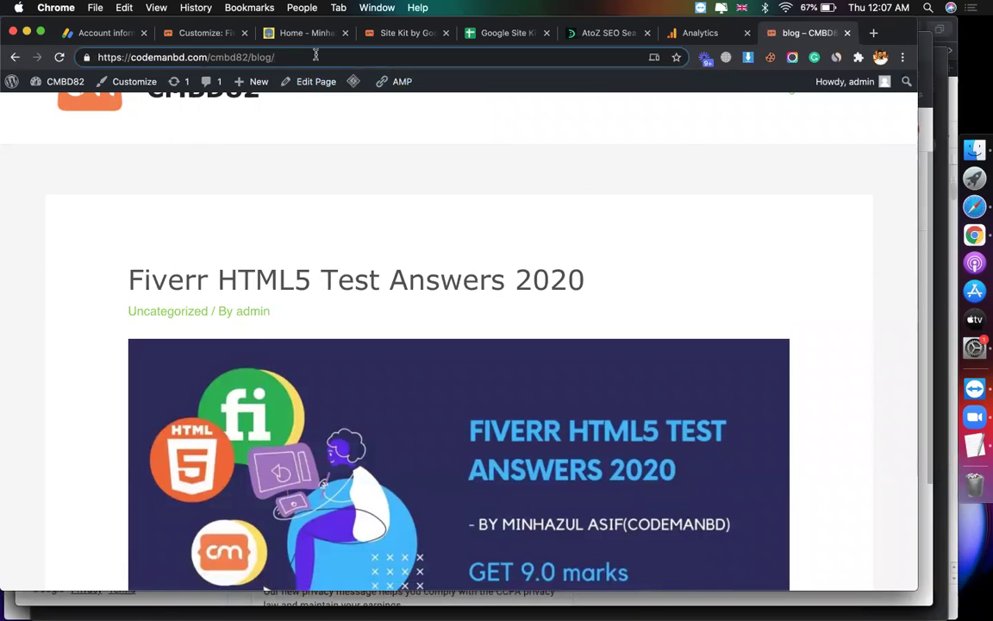
{"action": "type", "text": "?amp"}
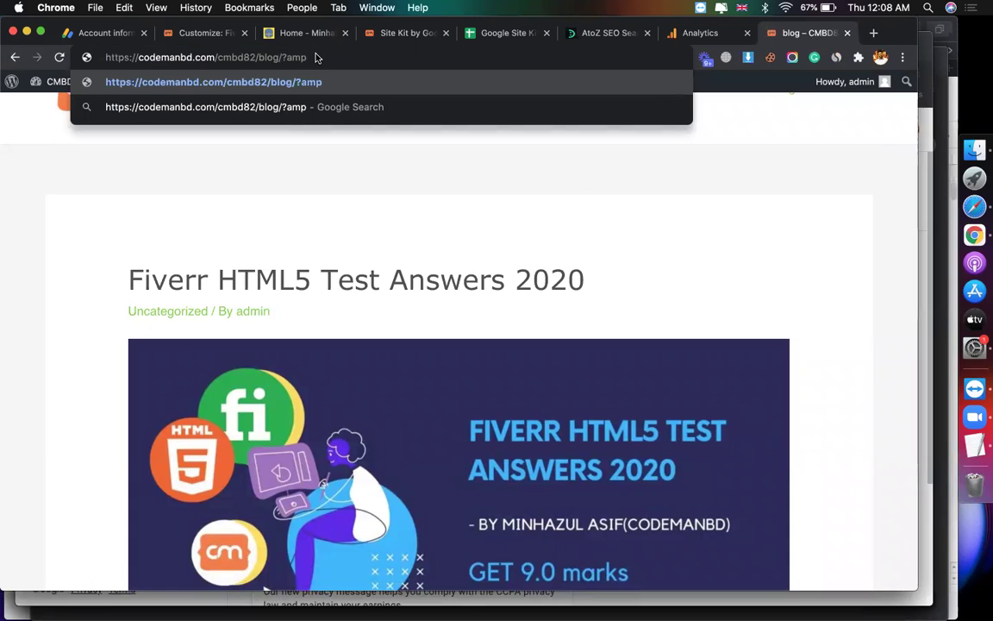
{"action": "key", "text": "Return"}
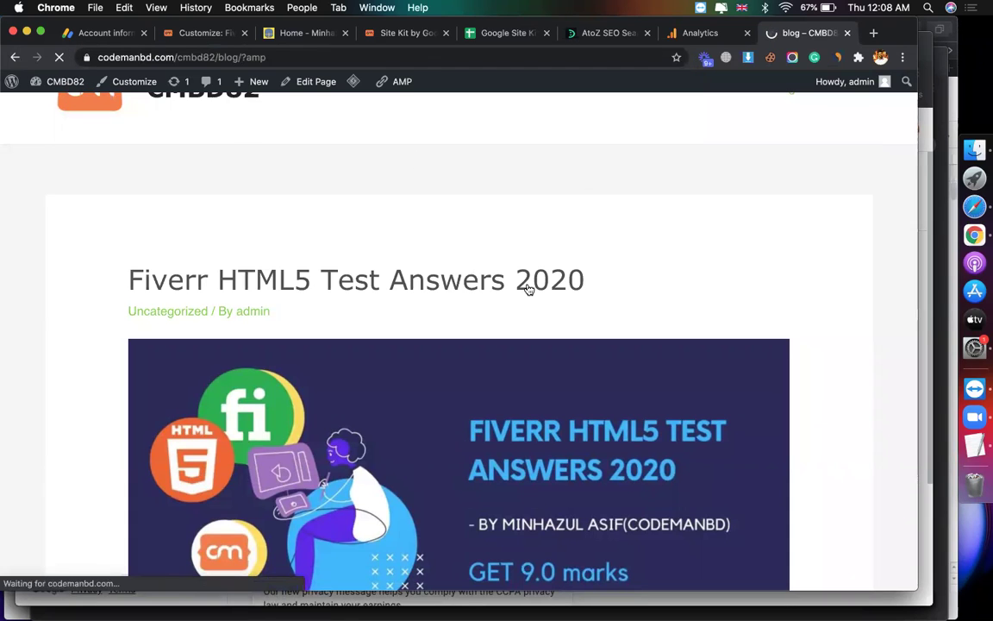
{"action": "scroll", "coordinate": [528, 290], "scroll_direction": "down", "scroll_amount": 10}
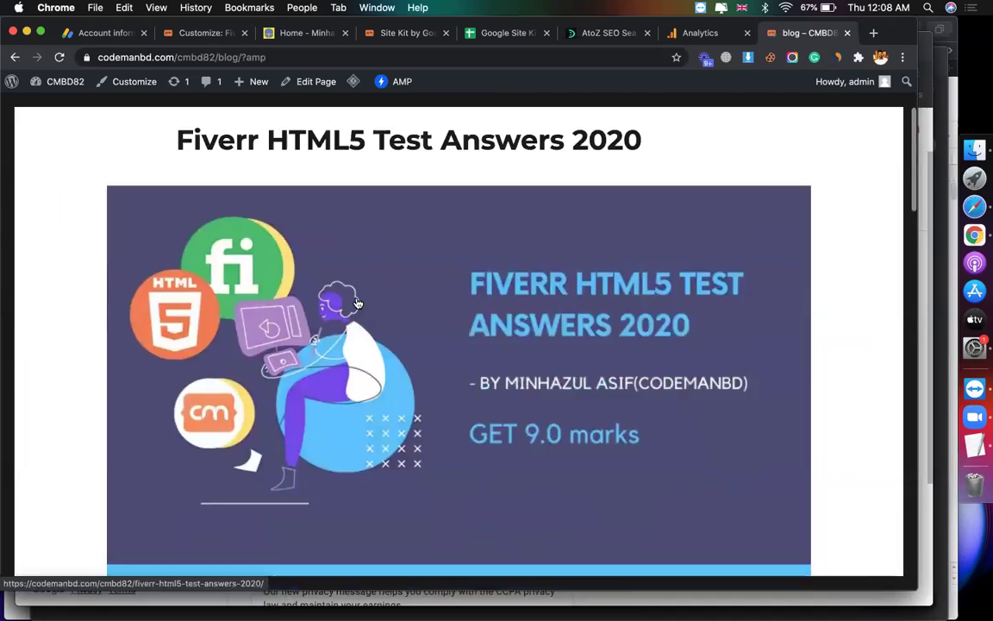
{"action": "scroll", "coordinate": [610, 407], "scroll_direction": "down", "scroll_amount": 15}
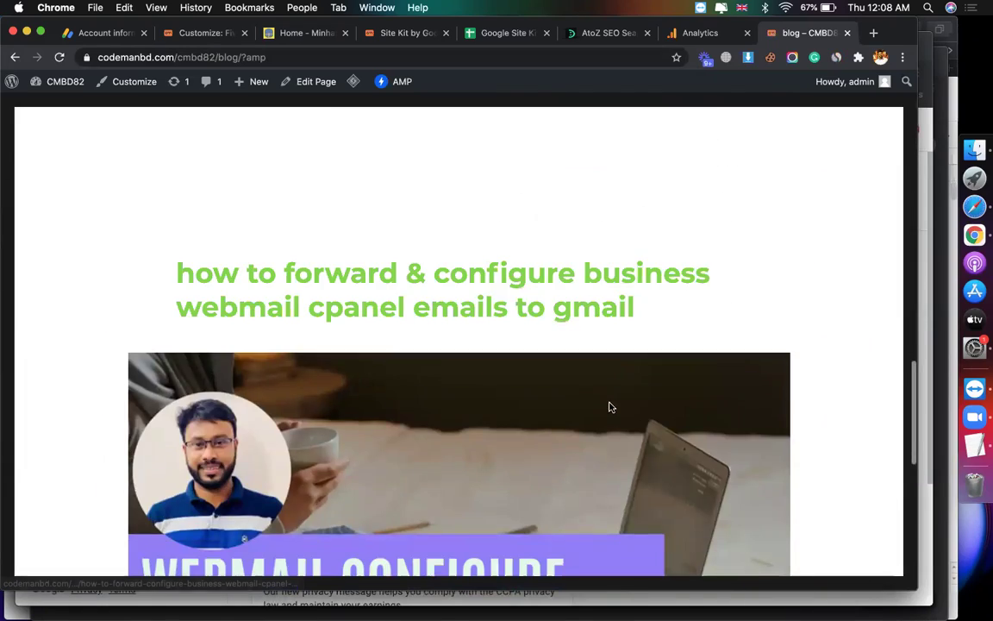
{"action": "scroll", "coordinate": [609, 407], "scroll_direction": "down", "scroll_amount": 5}
{"action": "scroll", "coordinate": [610, 405], "scroll_direction": "up", "scroll_amount": 20}
{"action": "scroll", "coordinate": [612, 416], "scroll_direction": "down", "scroll_amount": 4}
{"action": "scroll", "coordinate": [609, 416], "scroll_direction": "up", "scroll_amount": 5}
{"action": "scroll", "coordinate": [610, 415], "scroll_direction": "down", "scroll_amount": 12}
{"action": "scroll", "coordinate": [610, 414], "scroll_direction": "up", "scroll_amount": 12}
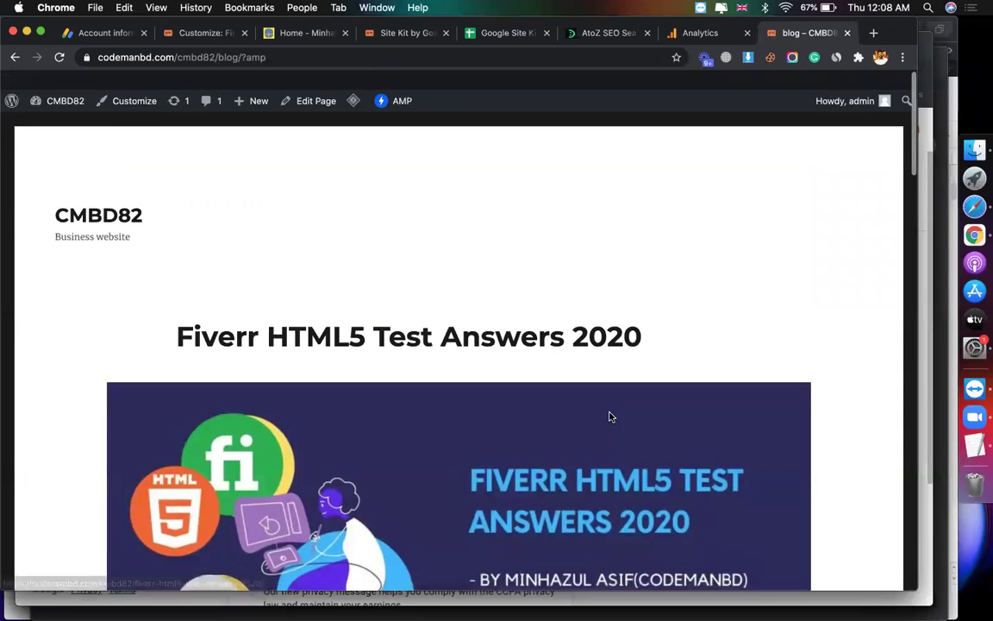
- Remove ?amp from the blog page's address, load the regular version and look through it for comparison
{"action": "left_click_drag", "start_coordinate": [244, 57], "coordinate": [458, 57]}
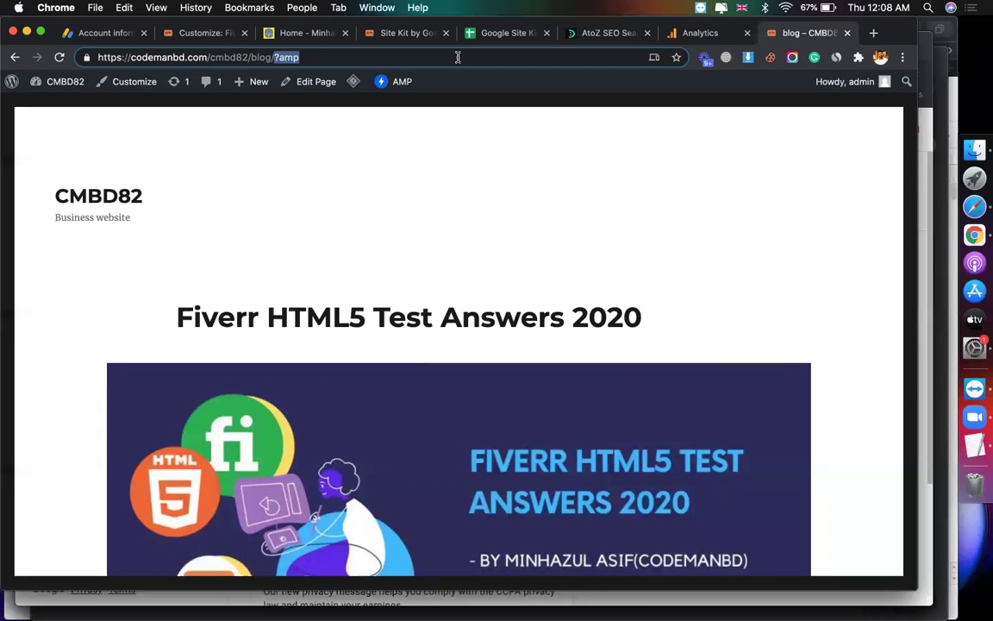
{"action": "key", "text": "BackSpace"}
{"action": "key", "text": "Return"}
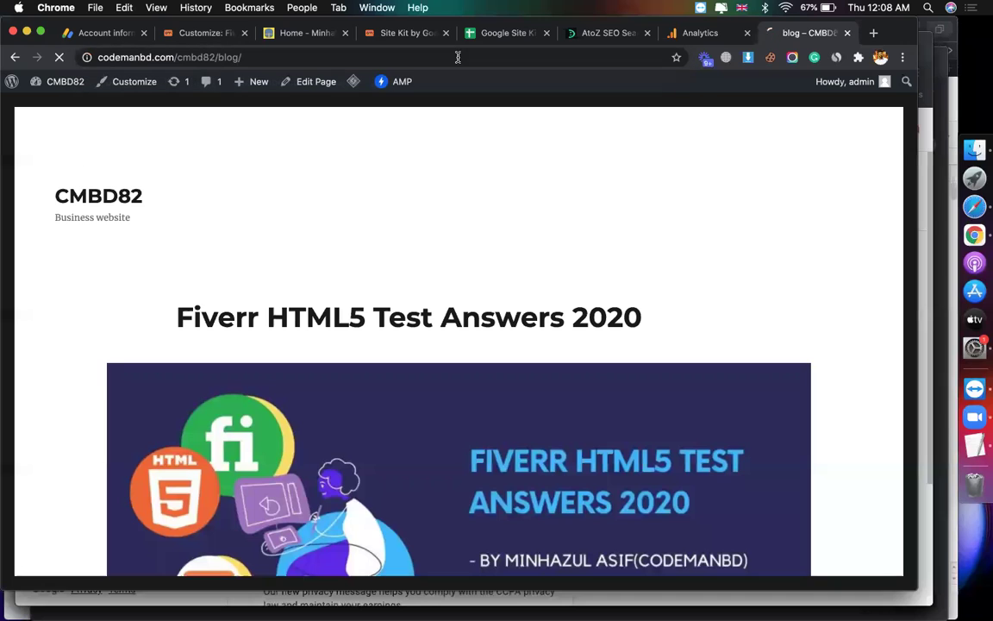
{"action": "scroll", "coordinate": [408, 373], "scroll_direction": "down", "scroll_amount": 20}
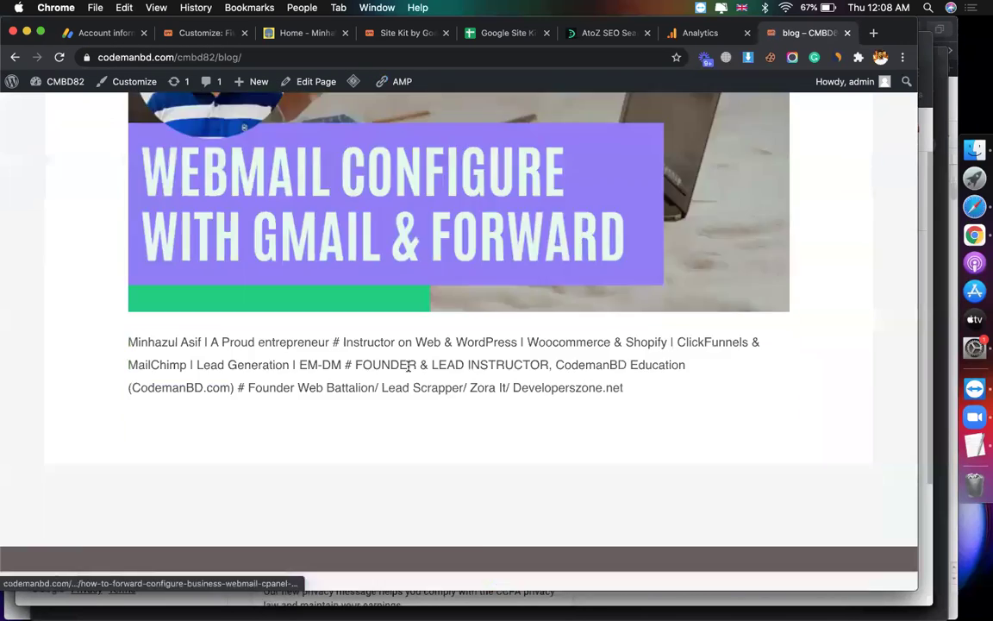